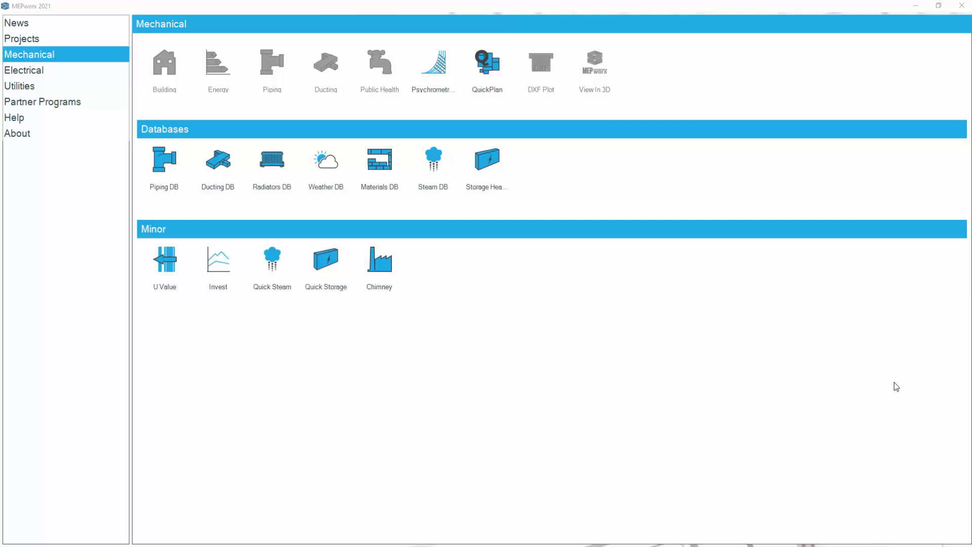
Step: Open the Psychrometrics program and create a new Psychro file named DEMOPO
{"action": "left_click", "coordinate": [438, 67]}
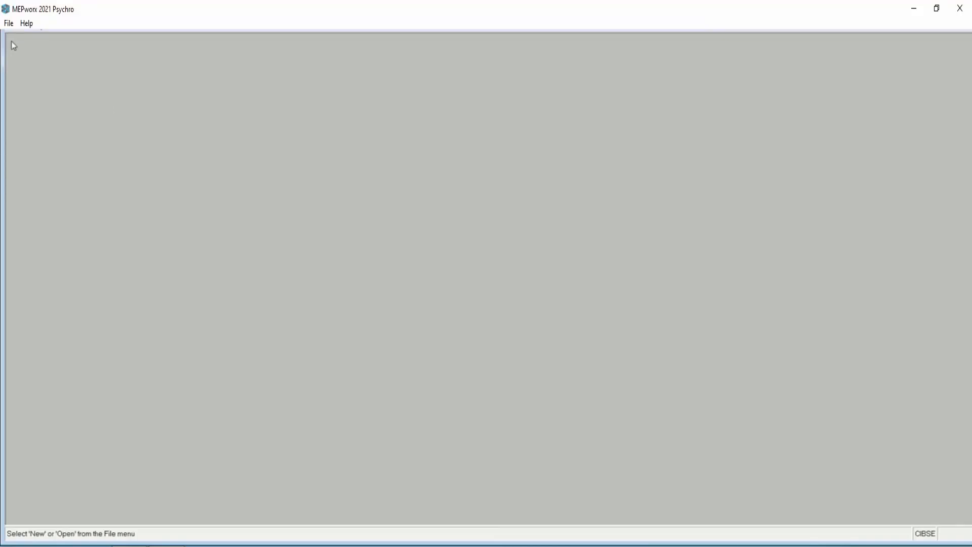
{"action": "left_click", "coordinate": [9, 23]}
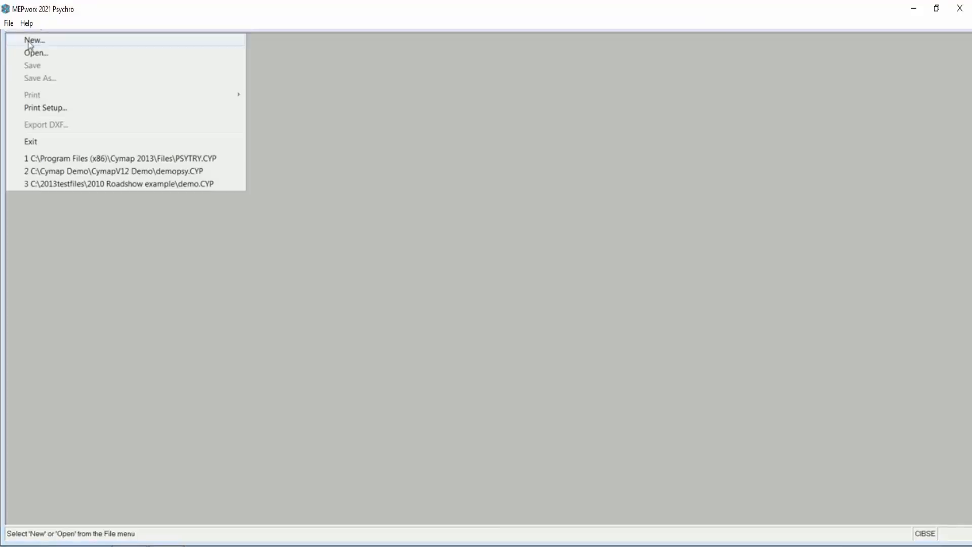
{"action": "left_click", "coordinate": [29, 44]}
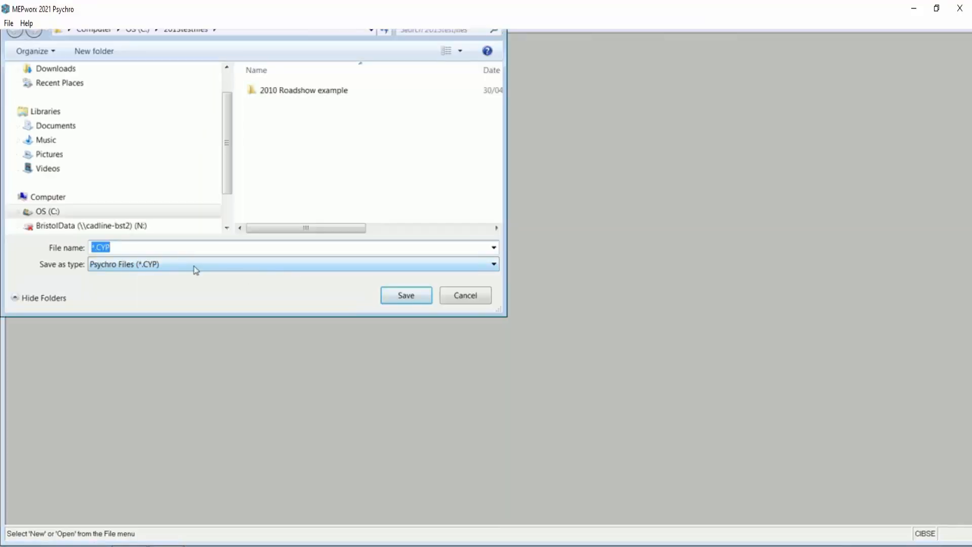
{"action": "type", "text": "DEMOP"}
{"action": "type", "text": "O"}
{"action": "left_click", "coordinate": [401, 297]}
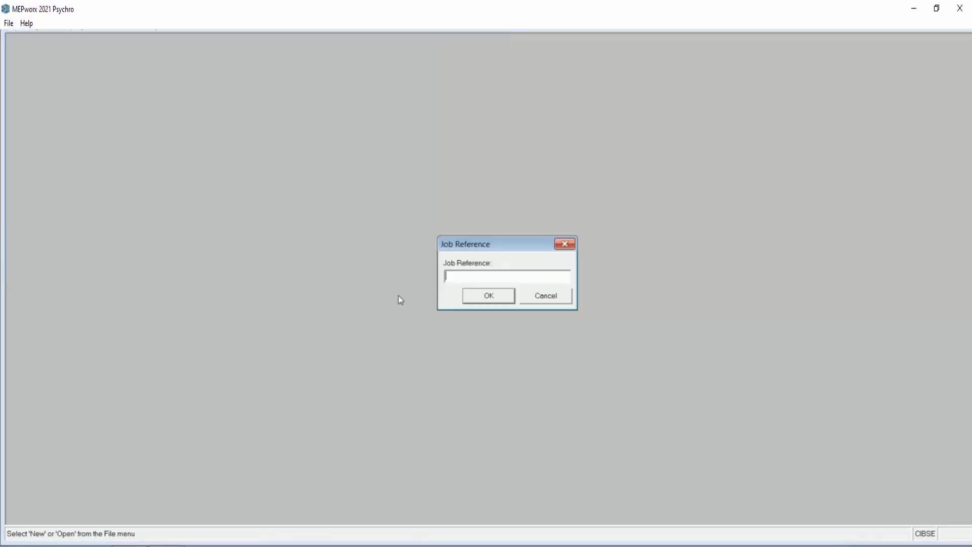
Step: Set the job reference to DEMO and decline the standard layouts to start from an empty layout grid
{"action": "type", "text": "DEMO"}
{"action": "left_click", "coordinate": [489, 298]}
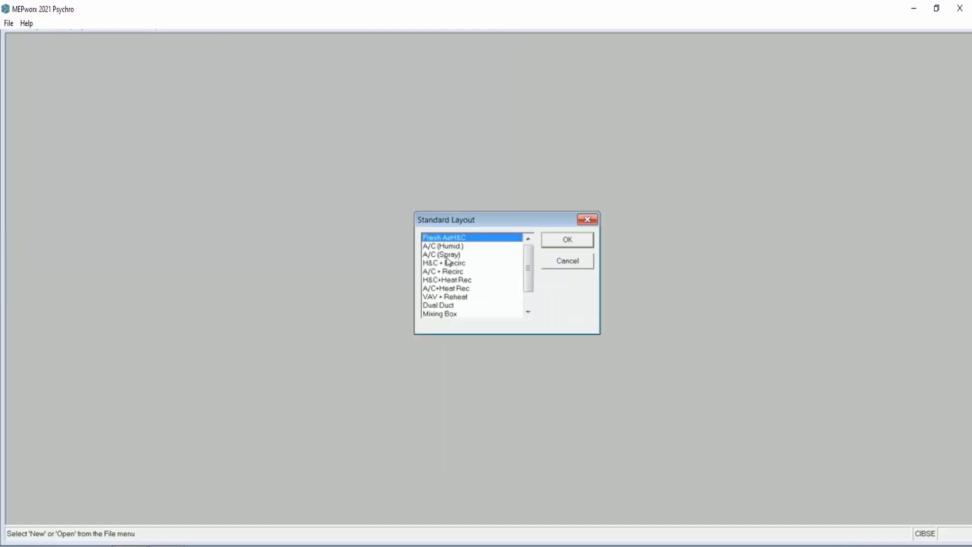
{"action": "mouse_move", "coordinate": [528, 283]}
{"action": "left_mouse_down"}
{"action": "mouse_move", "coordinate": [528, 301]}
{"action": "mouse_move", "coordinate": [527, 277]}
{"action": "left_mouse_up"}
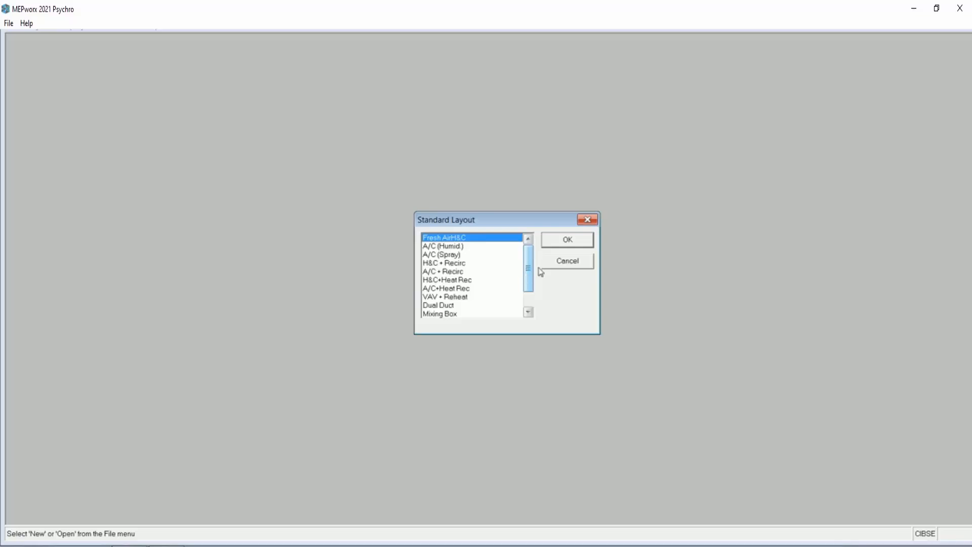
{"action": "left_click", "coordinate": [566, 261]}
{"action": "left_click_drag", "start_coordinate": [531, 183], "coordinate": [522, 197]}
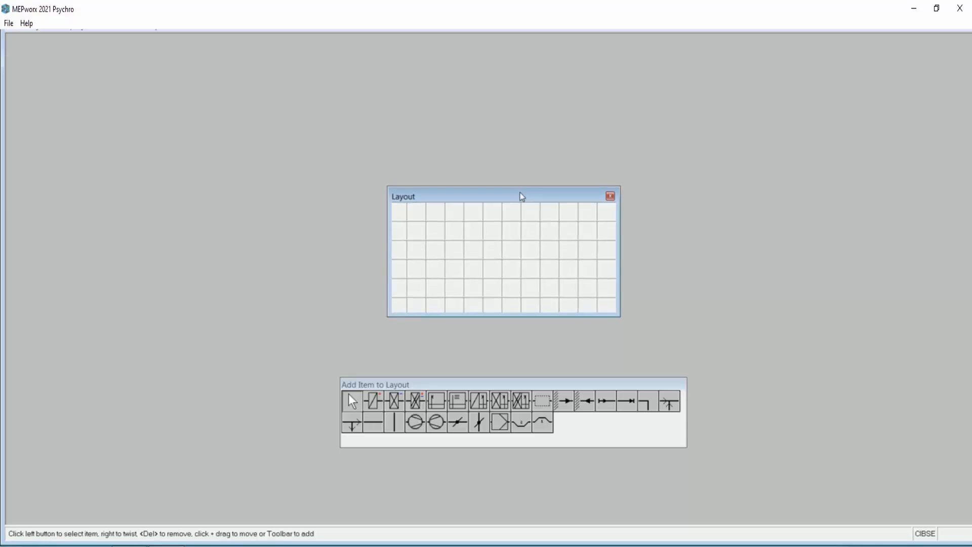
Step: Place an Air Supply near the upper-left corner of the layout grid, with a Combine (T) directly after it
{"action": "left_click", "coordinate": [566, 401]}
{"action": "left_click", "coordinate": [566, 402]}
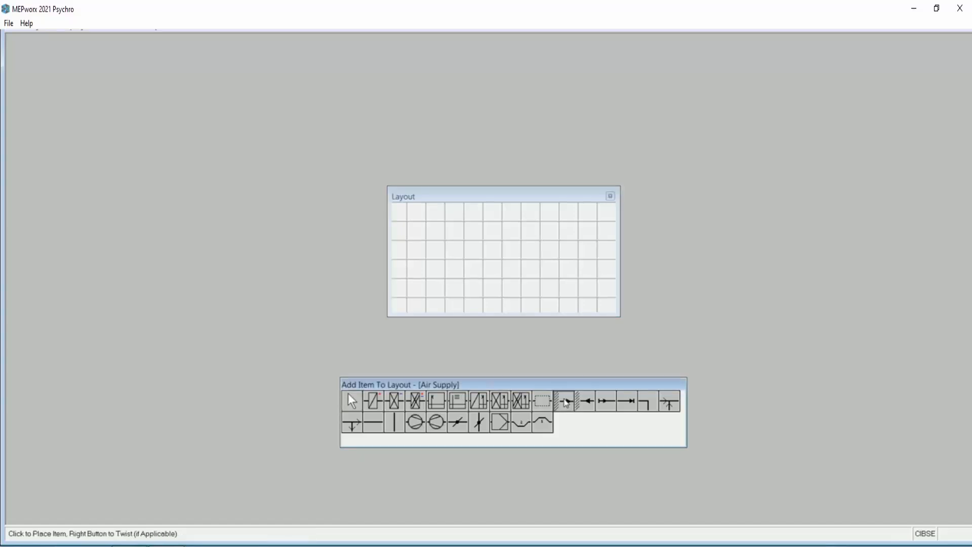
{"action": "left_click", "coordinate": [416, 234]}
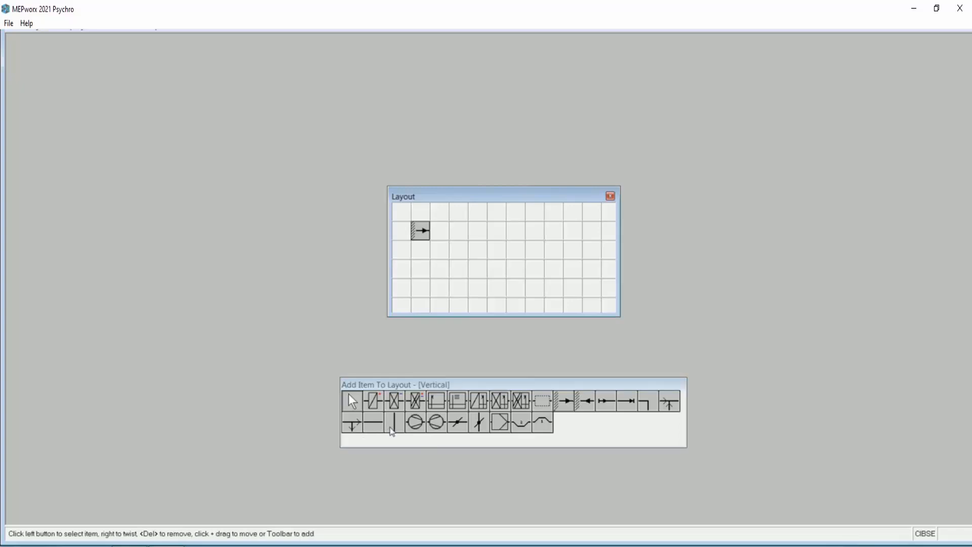
{"action": "left_click", "coordinate": [669, 402]}
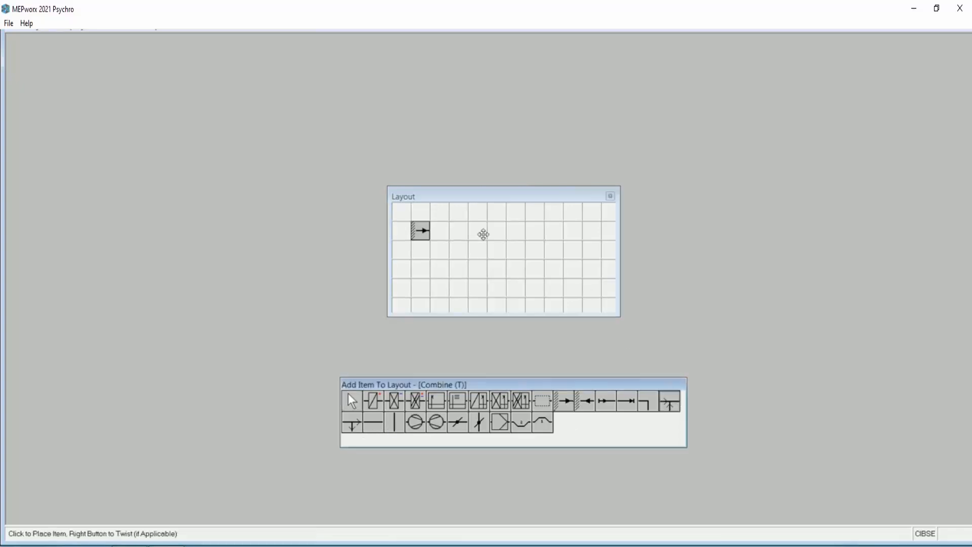
{"action": "left_click", "coordinate": [440, 234]}
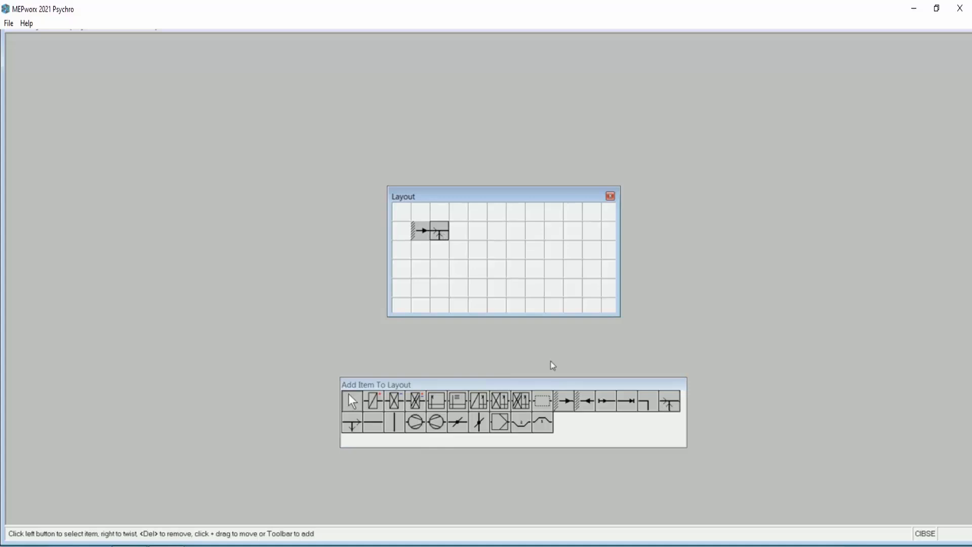
Step: Continue the supply run after the combining tee with a Supply Fan, a cooling coil and a heating coil
{"action": "left_click", "coordinate": [415, 424]}
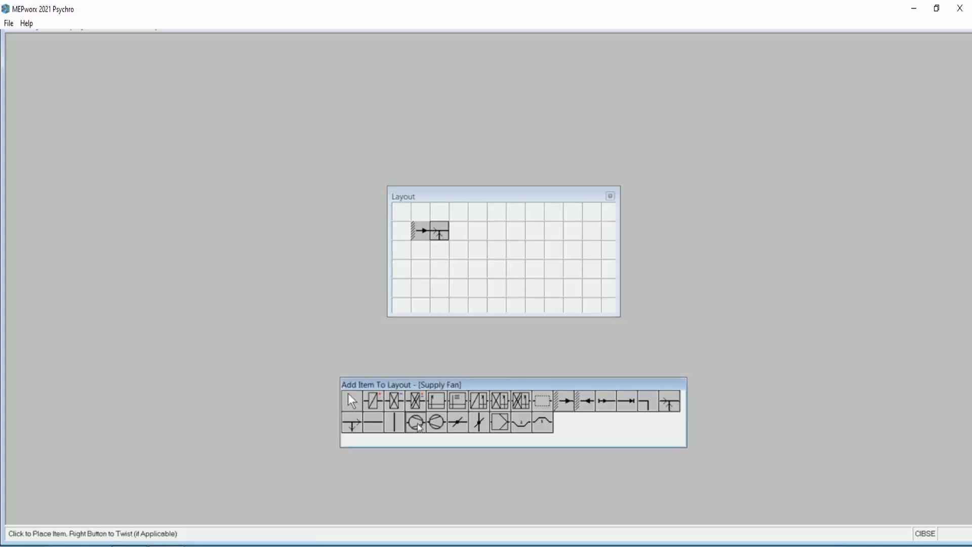
{"action": "left_click", "coordinate": [458, 232]}
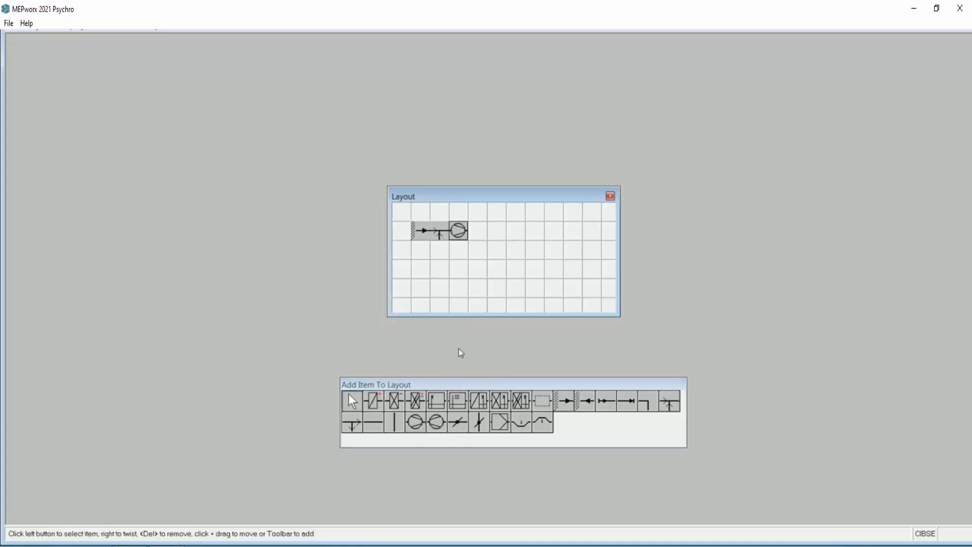
{"action": "left_click", "coordinate": [393, 405]}
{"action": "left_click", "coordinate": [485, 227]}
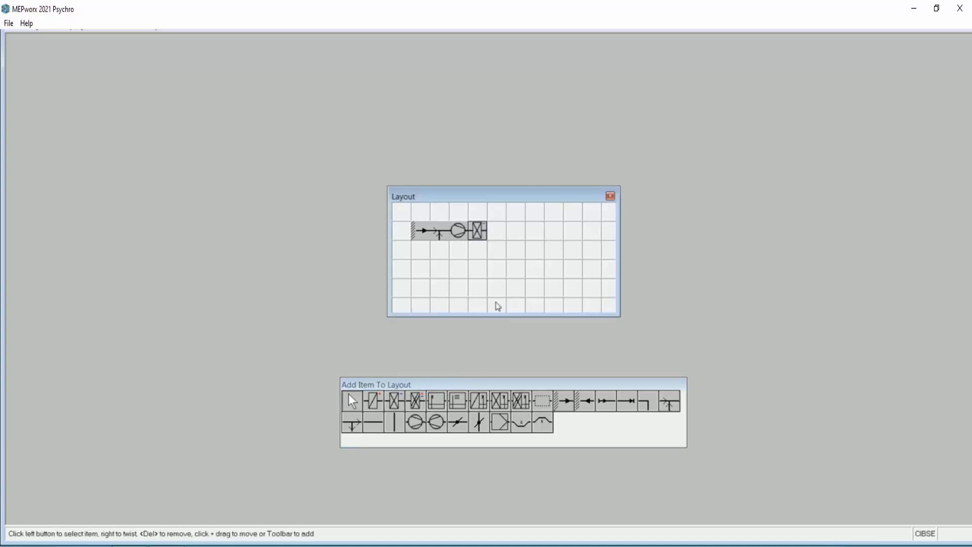
{"action": "left_click", "coordinate": [503, 234]}
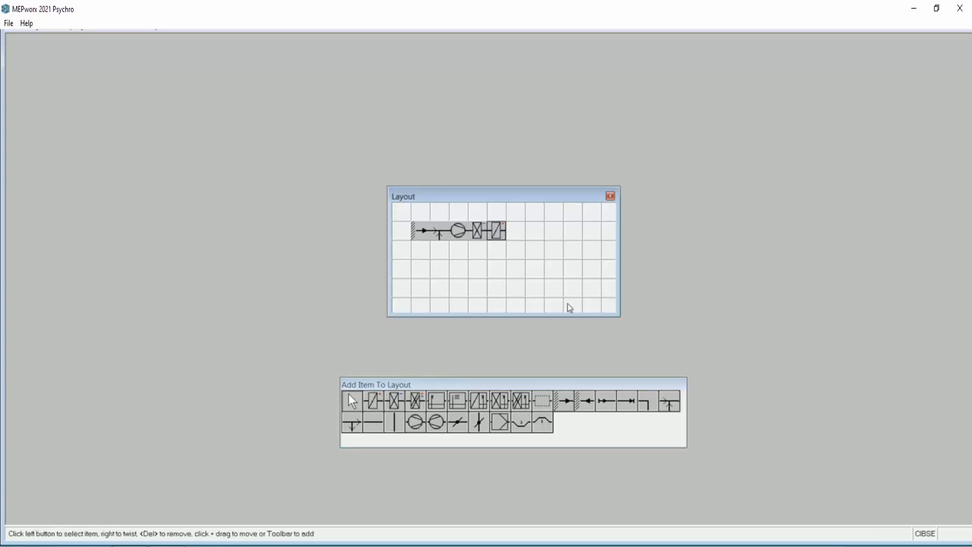
Step: Turn the duct run back below the supply line with two stacked Bends after the heating coil
{"action": "left_click", "coordinate": [643, 404]}
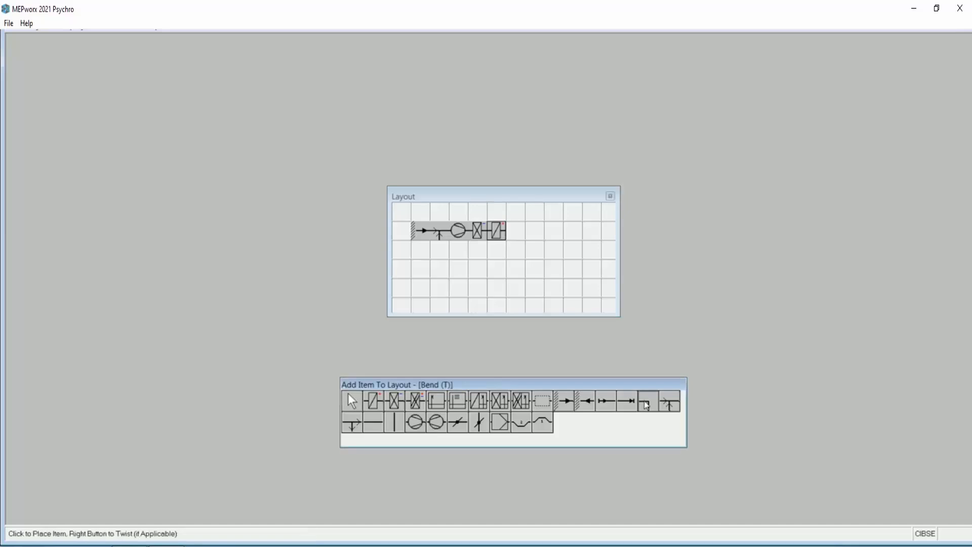
{"action": "left_click", "coordinate": [516, 233]}
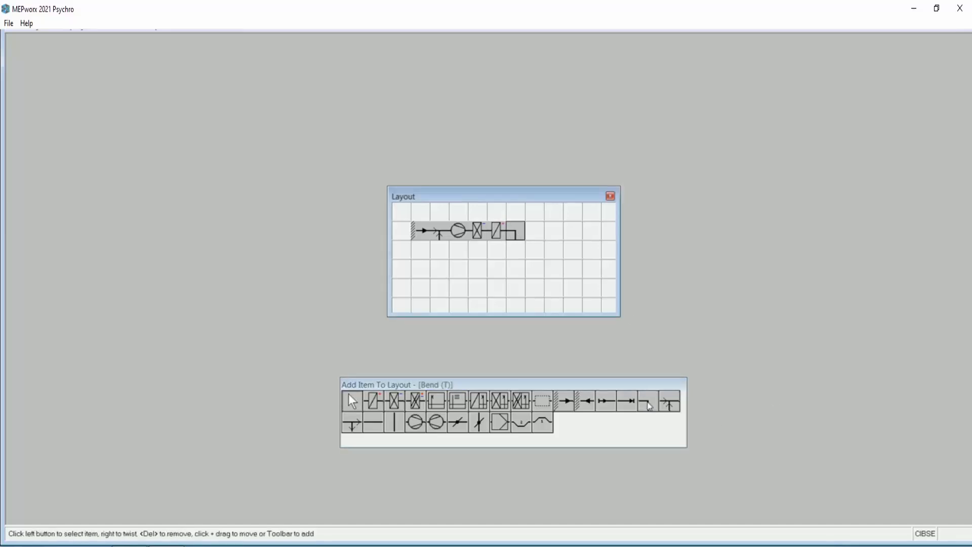
{"action": "left_click", "coordinate": [644, 404]}
{"action": "left_click", "coordinate": [515, 251]}
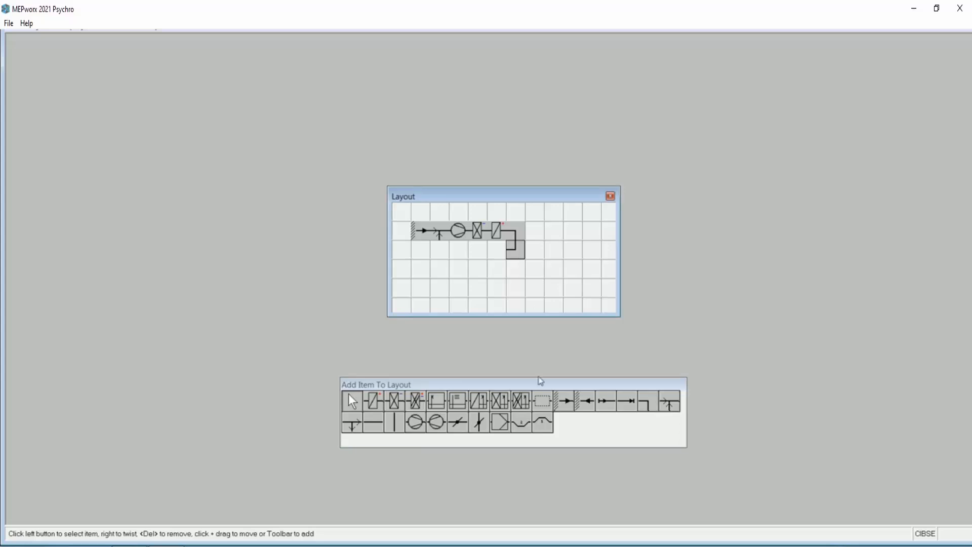
Step: Build the return run leftward from the lower bend with a Room / Zone, a horizontal duct and an extract fan
{"action": "left_click", "coordinate": [542, 403]}
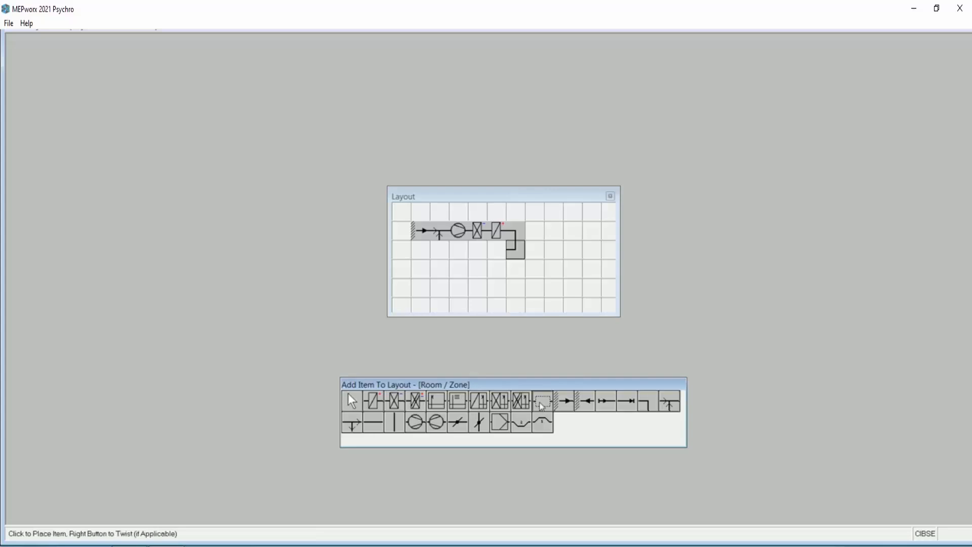
{"action": "left_click", "coordinate": [496, 249]}
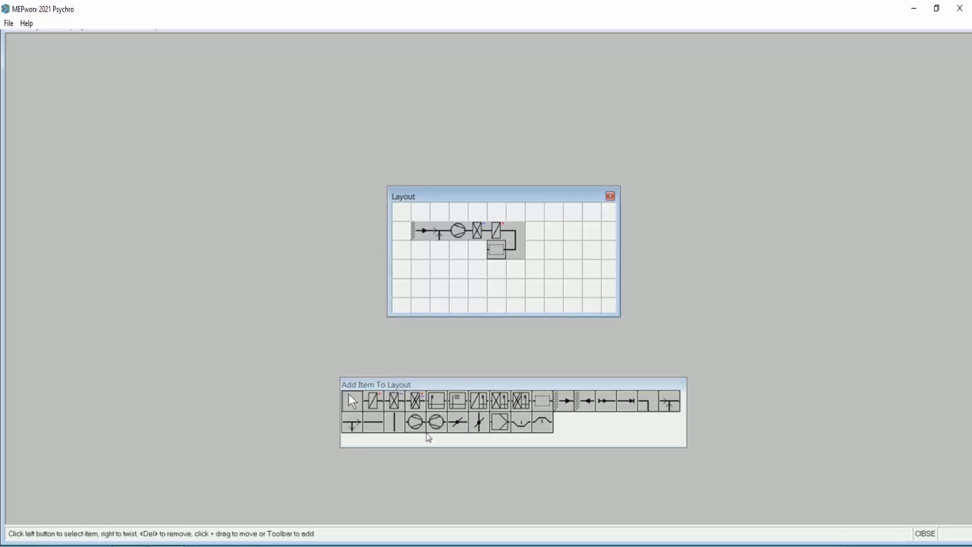
{"action": "left_click", "coordinate": [377, 430]}
{"action": "left_click", "coordinate": [477, 251]}
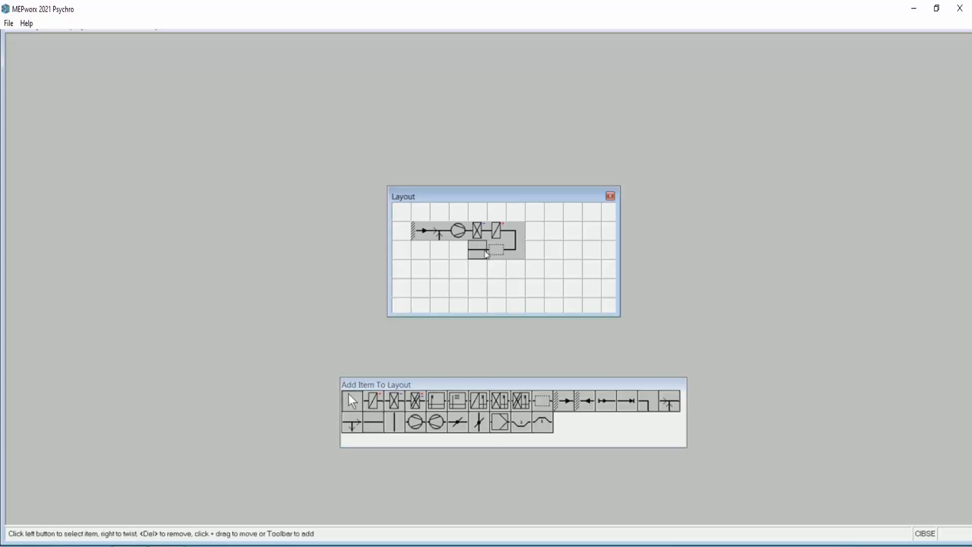
{"action": "left_click", "coordinate": [435, 422]}
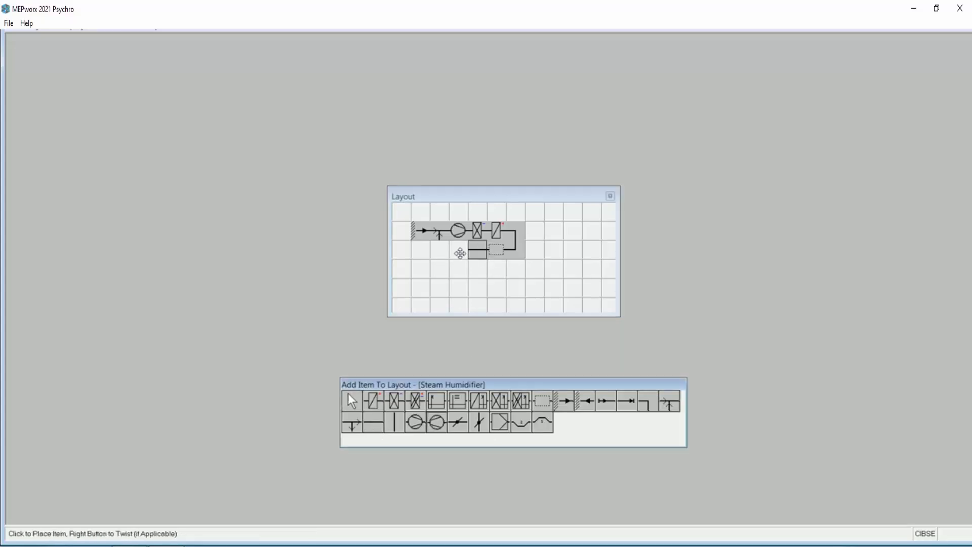
{"action": "left_click", "coordinate": [460, 254]}
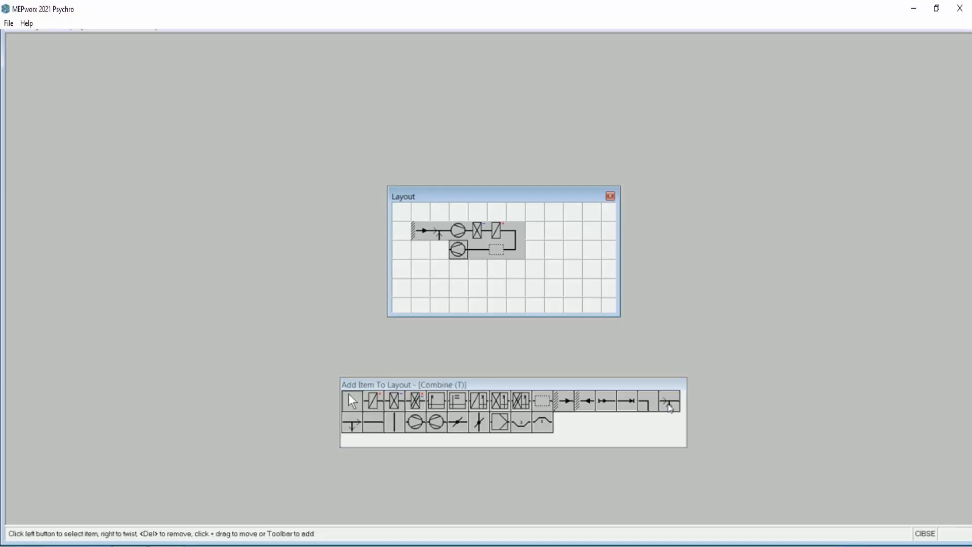
Step: Complete the return run with a dividing tee below the combining tee and an Air Exhaust at its end
{"action": "left_click", "coordinate": [352, 423]}
{"action": "left_click", "coordinate": [434, 256]}
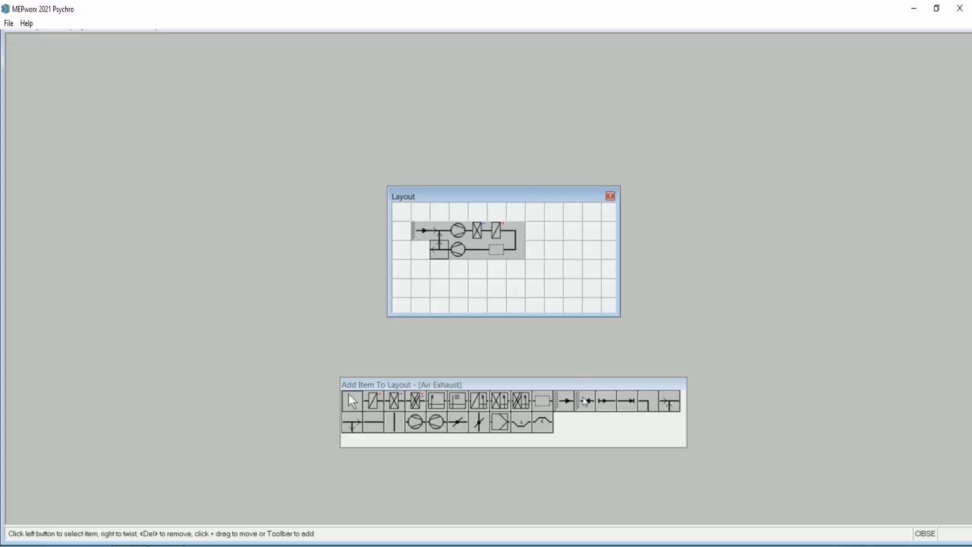
{"action": "left_click", "coordinate": [587, 403]}
{"action": "left_click", "coordinate": [421, 250]}
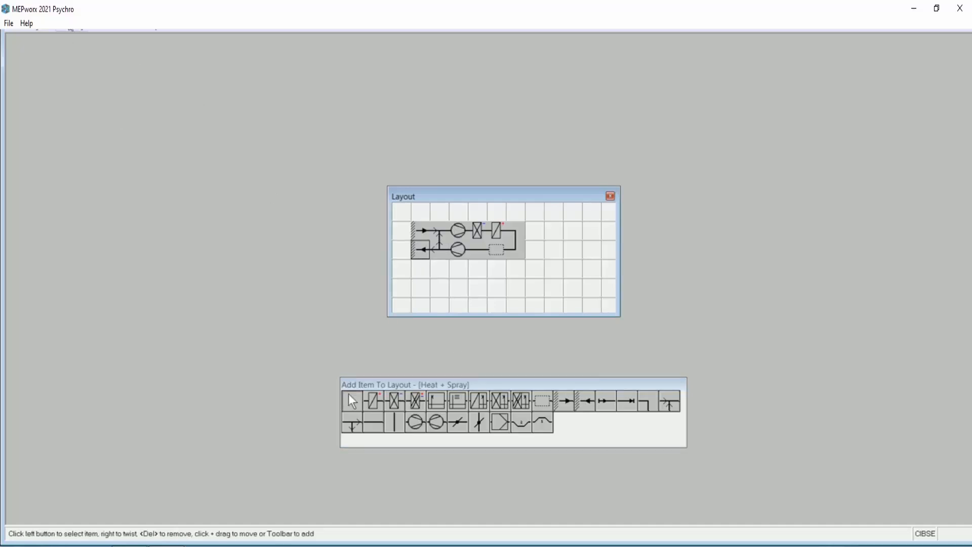
Step: Switch the finished layout to Calculate mode and reposition the Data Entry window
{"action": "left_click", "coordinate": [71, 25]}
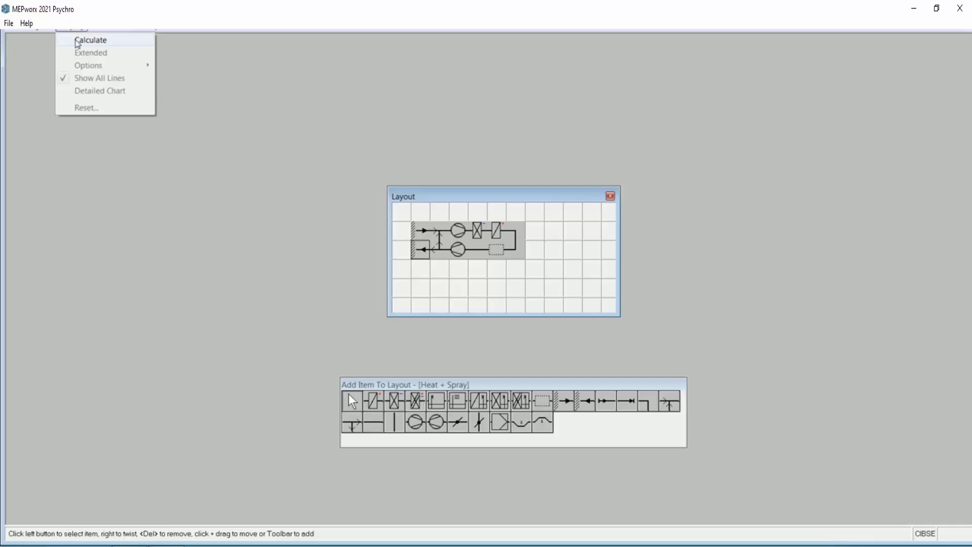
{"action": "left_click", "coordinate": [74, 40]}
{"action": "mouse_move", "coordinate": [427, 384]}
{"action": "left_mouse_down"}
{"action": "mouse_move", "coordinate": [401, 373]}
{"action": "mouse_move", "coordinate": [410, 388]}
{"action": "left_mouse_up"}
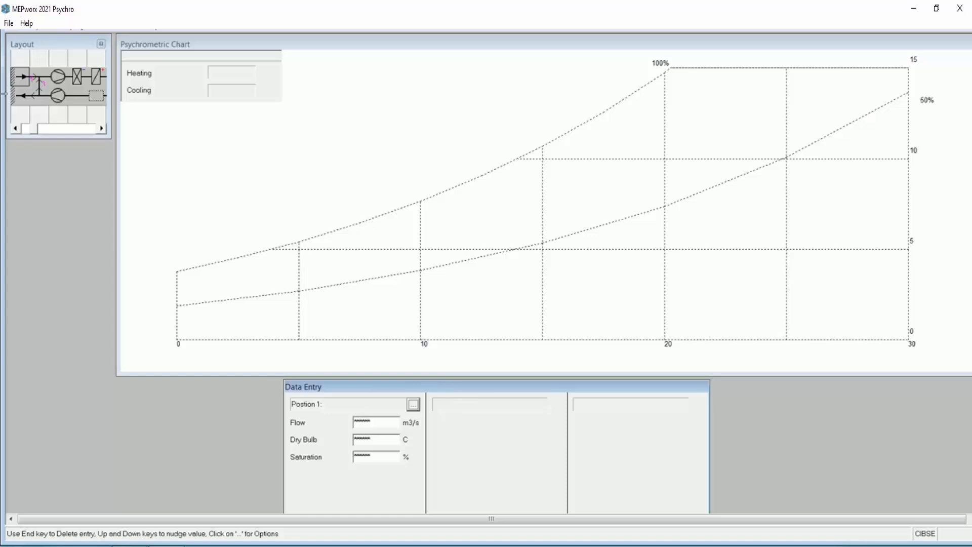
Step: Review the Extended View details for Position 1, and close them
{"action": "left_click", "coordinate": [74, 31]}
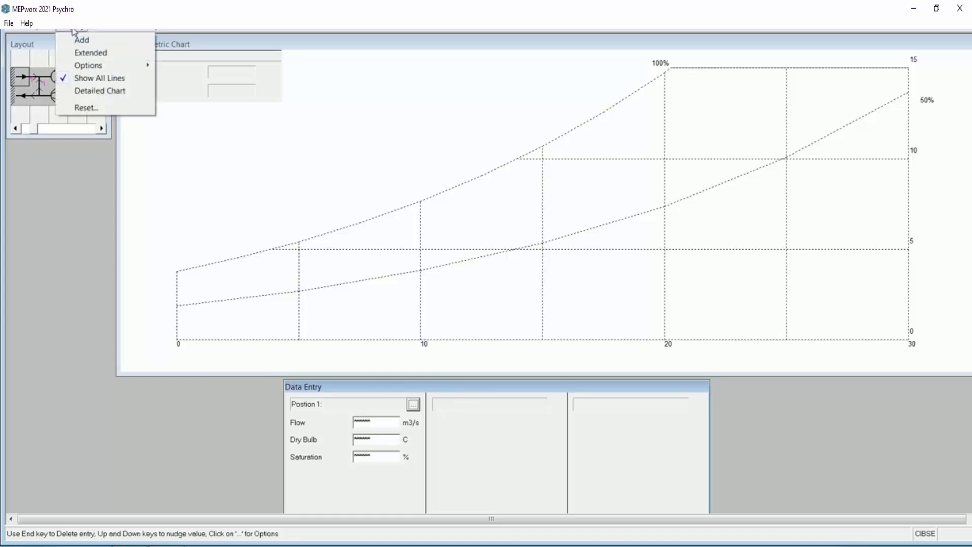
{"action": "left_click", "coordinate": [89, 54]}
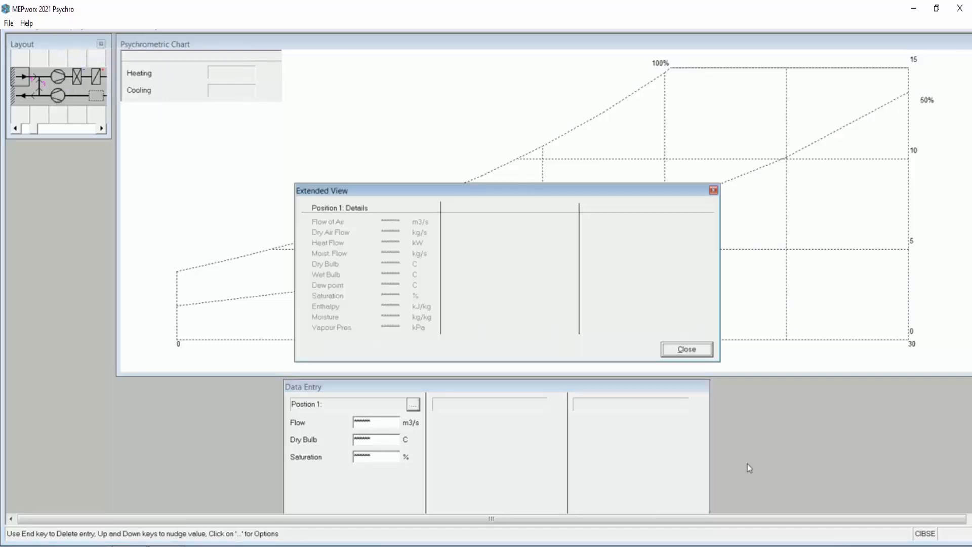
{"action": "left_click", "coordinate": [687, 350]}
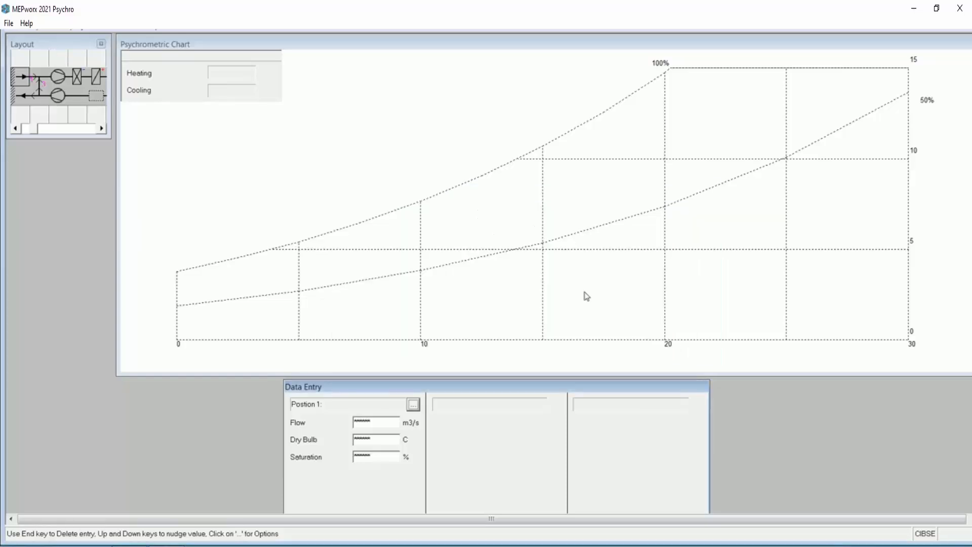
Step: Turn on the Detailed Chart and narrow the psychrometric chart window to make room beside it
{"action": "left_click", "coordinate": [71, 30]}
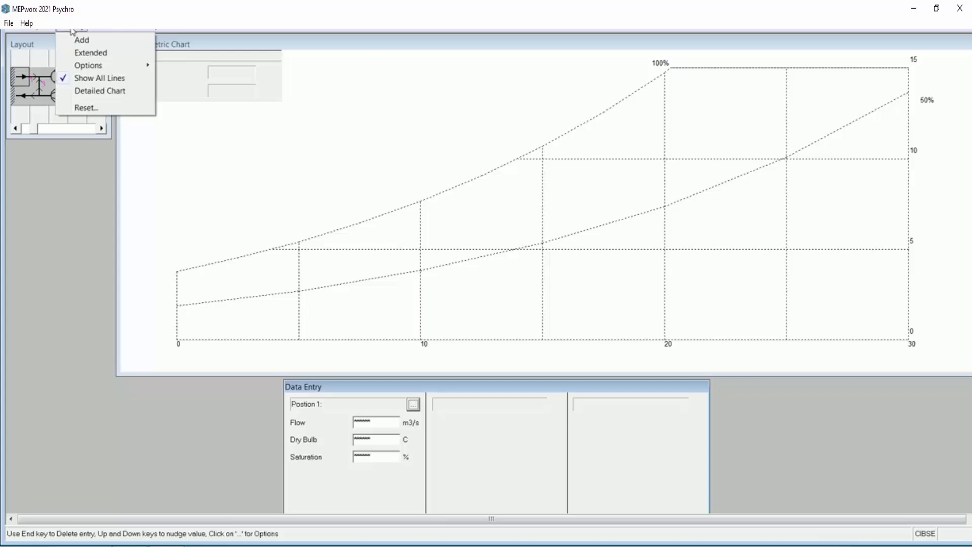
{"action": "left_click", "coordinate": [96, 91]}
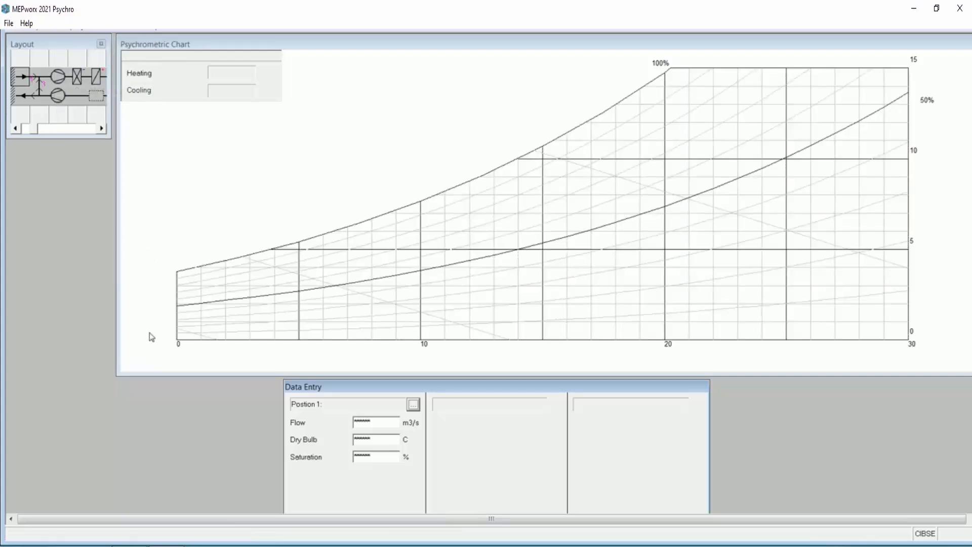
{"action": "left_click_drag", "start_coordinate": [116, 288], "coordinate": [285, 305]}
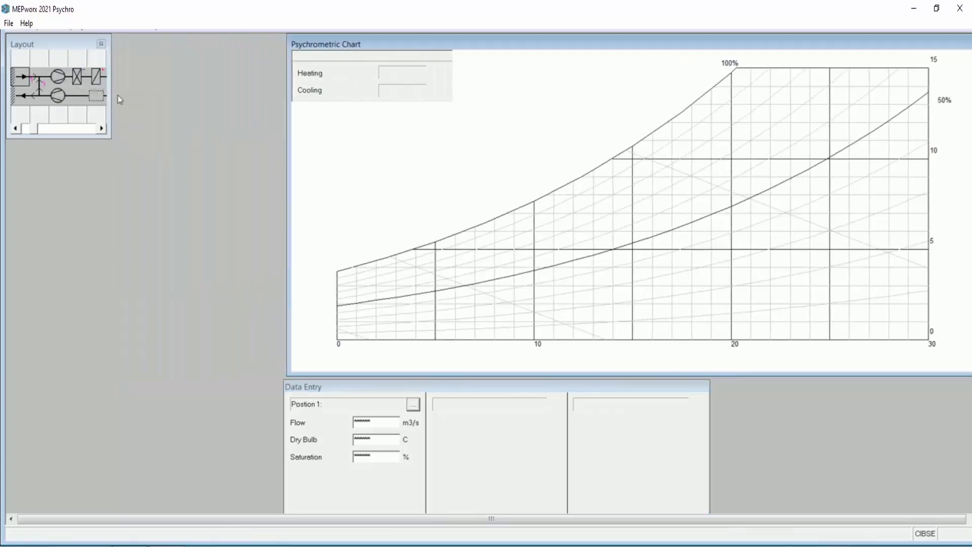
Step: Widen the Layout window to show the whole system, and rearrange the Layout and Data Entry windows around the chart
{"action": "left_click_drag", "start_coordinate": [112, 91], "coordinate": [165, 91]}
{"action": "left_click_drag", "start_coordinate": [108, 44], "coordinate": [164, 57]}
{"action": "left_click_drag", "start_coordinate": [443, 382], "coordinate": [454, 369]}
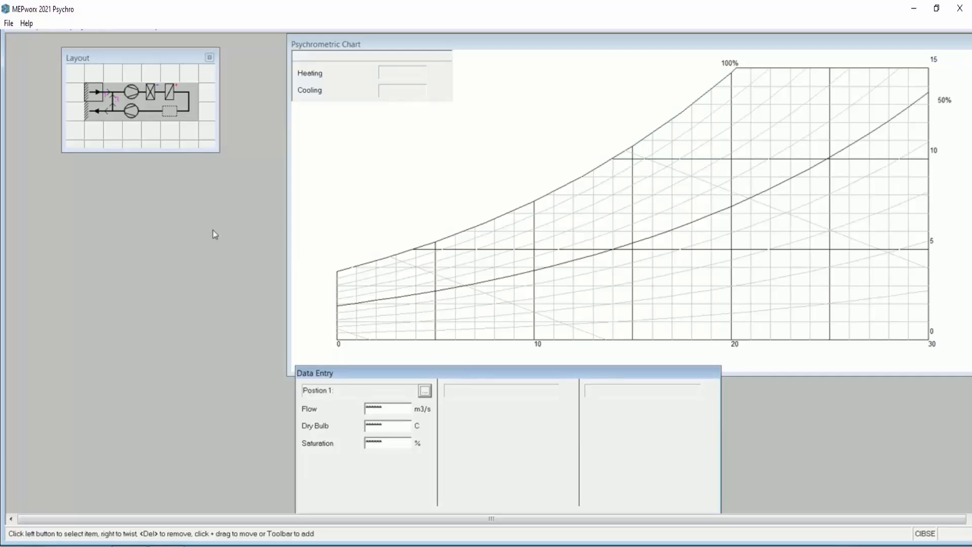
Step: Set the room/zone load to 150 kW sensible, 20 kW latent and a temperature rise of 8 °C
{"action": "left_click", "coordinate": [170, 92]}
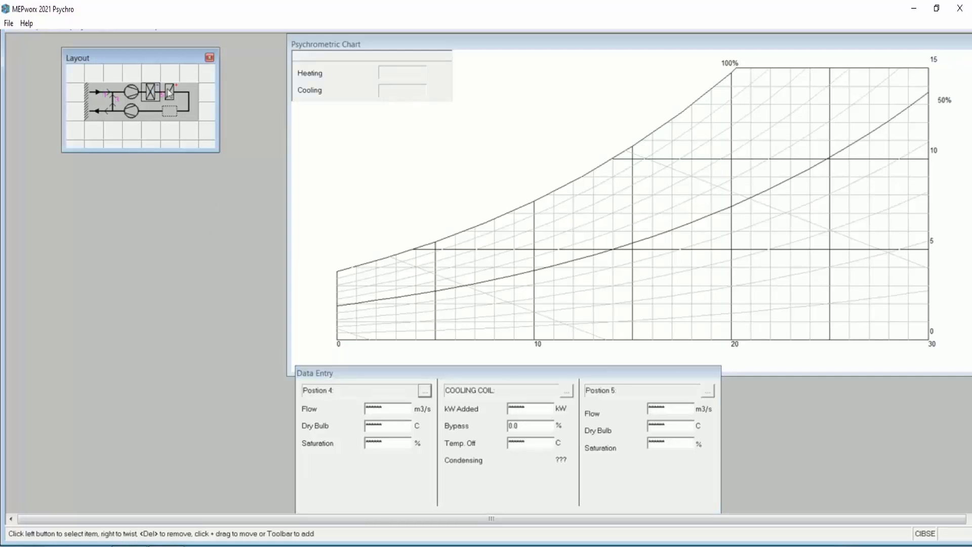
{"action": "left_click", "coordinate": [169, 110]}
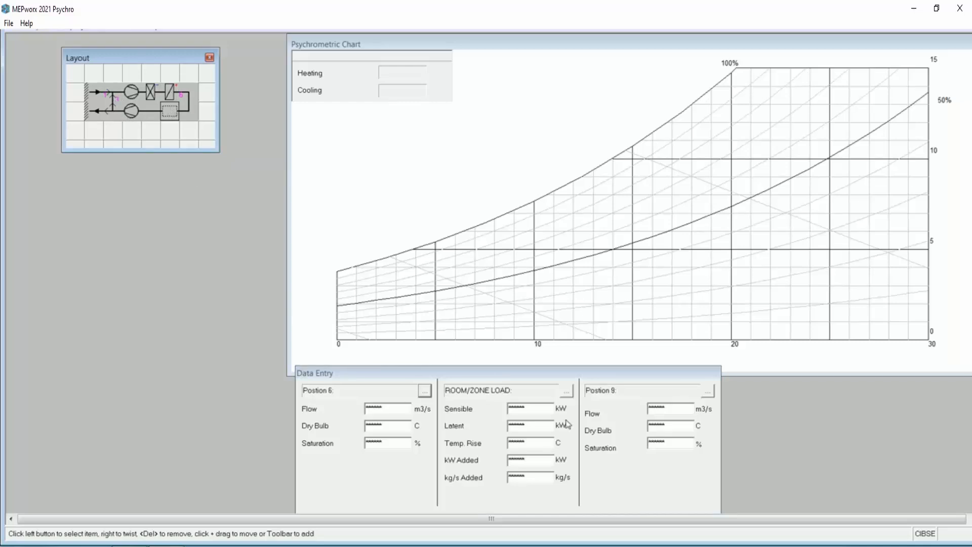
{"action": "left_click", "coordinate": [534, 407]}
{"action": "type", "text": "150"}
{"action": "left_click", "coordinate": [531, 426]}
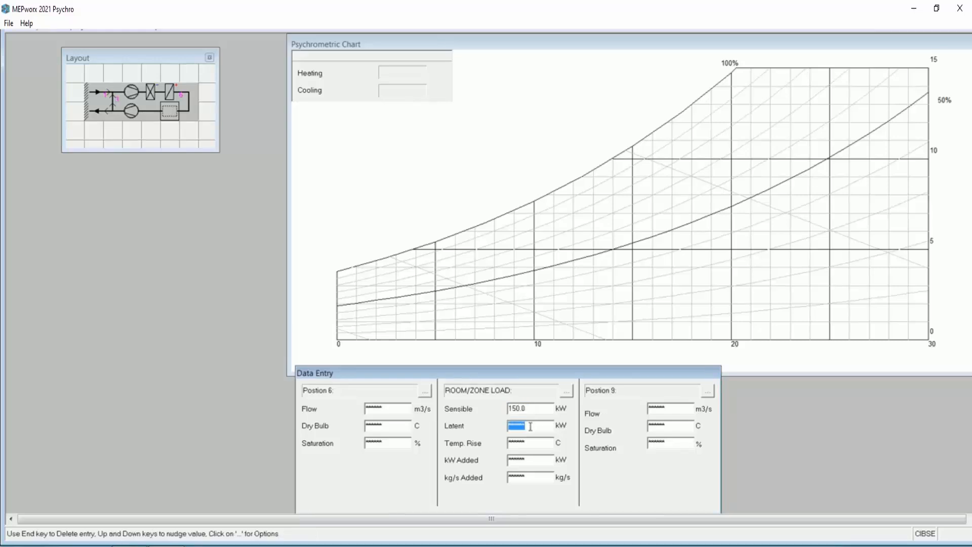
{"action": "type", "text": "20"}
{"action": "left_click", "coordinate": [534, 442]}
{"action": "type", "text": "8"}
Step: Set Position 9 of the room to a dry bulb of 21 °C and 55% saturation
{"action": "left_click", "coordinate": [676, 428]}
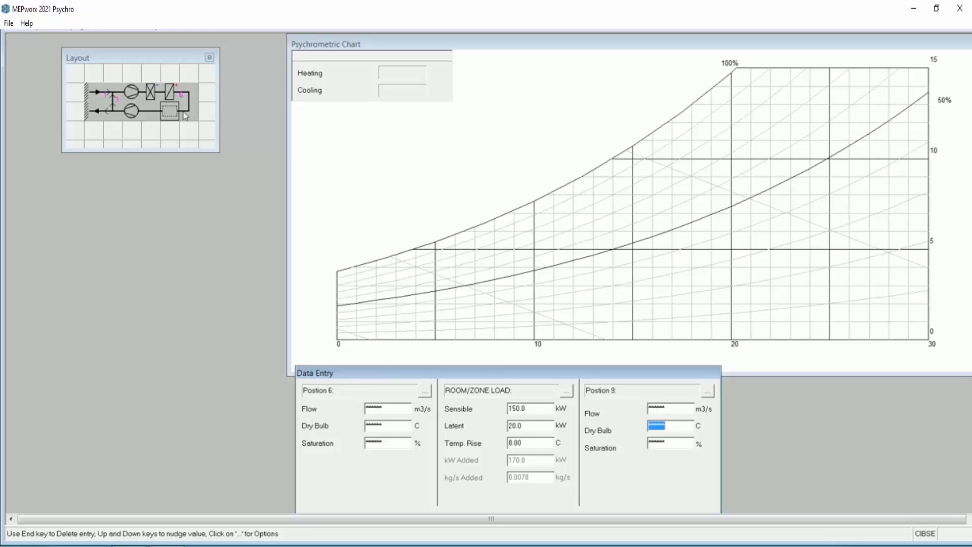
{"action": "type", "text": "21"}
{"action": "left_click", "coordinate": [674, 443]}
{"action": "type", "text": "55"}
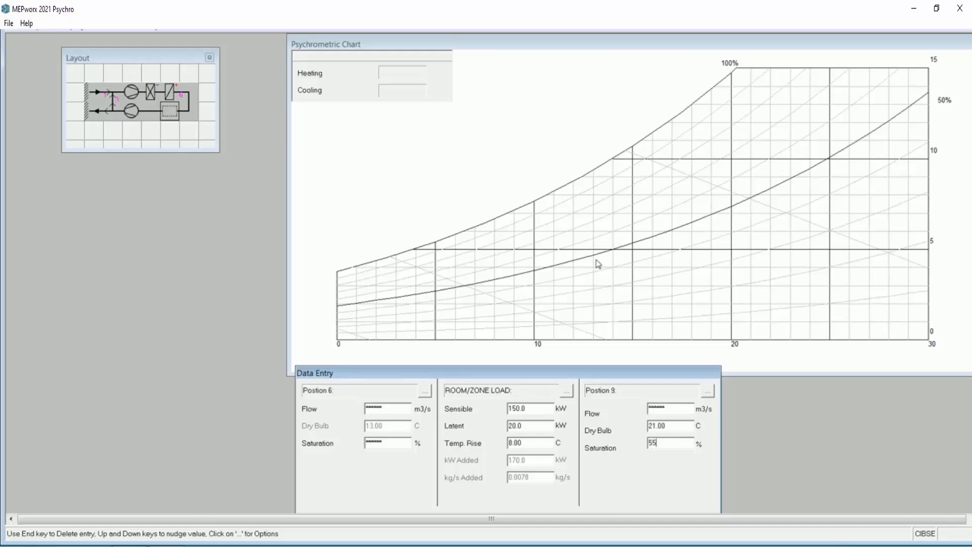
{"action": "left_click", "coordinate": [597, 263]}
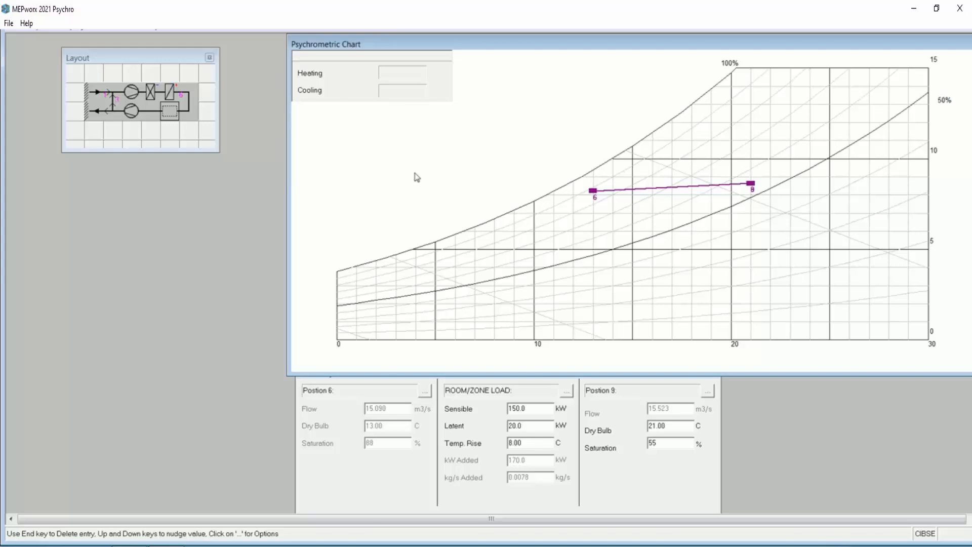
Step: Set the fresh air inlet at Position 1 to a dry bulb of 28 °C and 75% saturation
{"action": "left_click", "coordinate": [93, 94]}
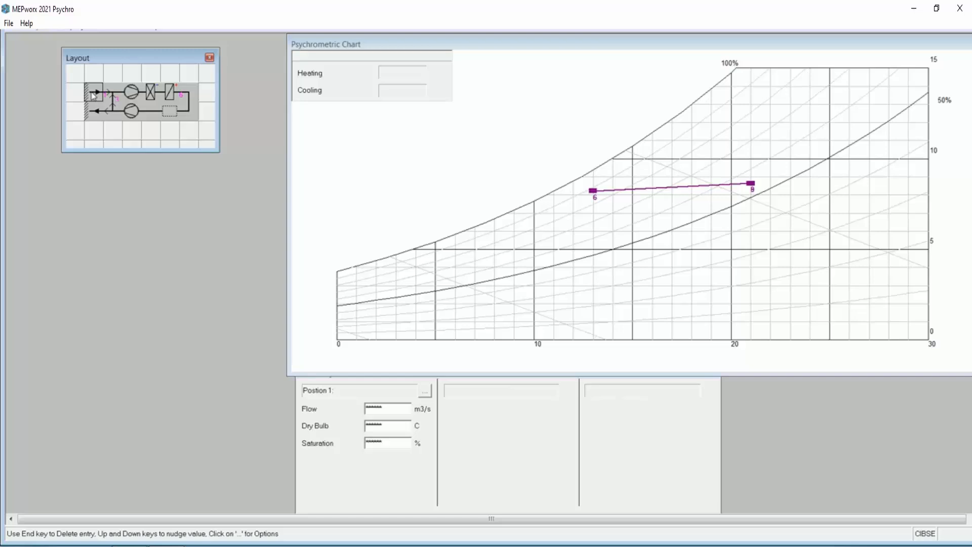
{"action": "left_click", "coordinate": [384, 426]}
{"action": "type", "text": "28"}
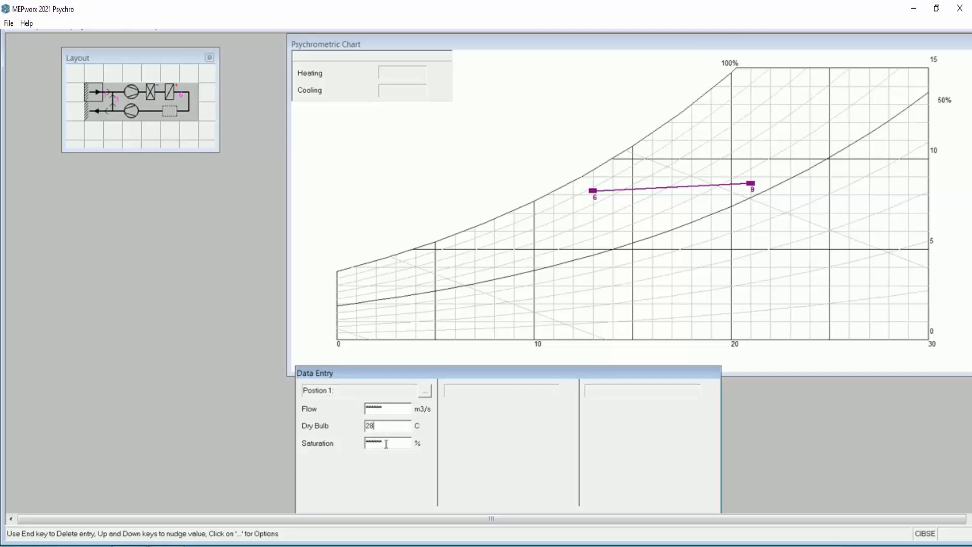
{"action": "key", "text": "Tab"}
{"action": "type", "text": "7"}
{"action": "left_click", "coordinate": [625, 251]}
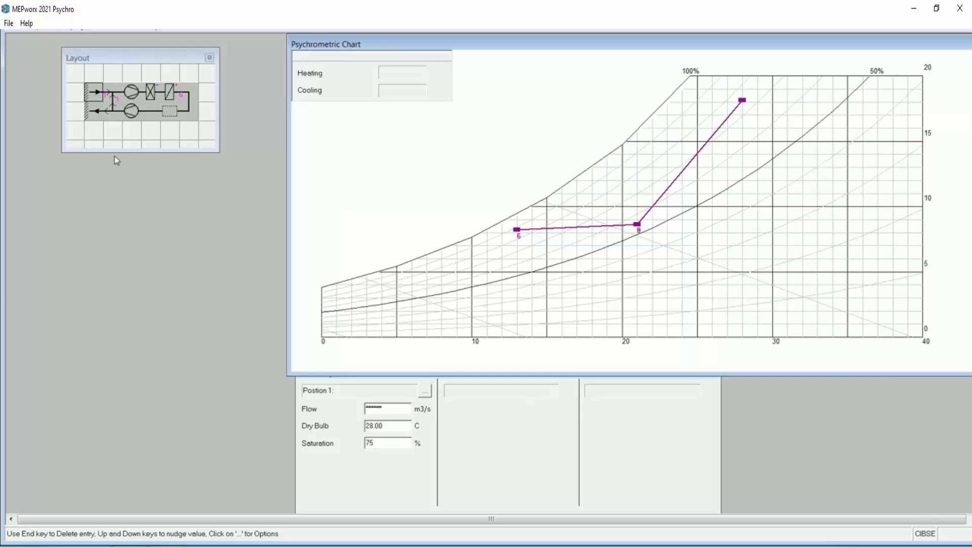
Step: Set the recirculated flow at Position 3 of the return air split to 50%
{"action": "left_click", "coordinate": [112, 109]}
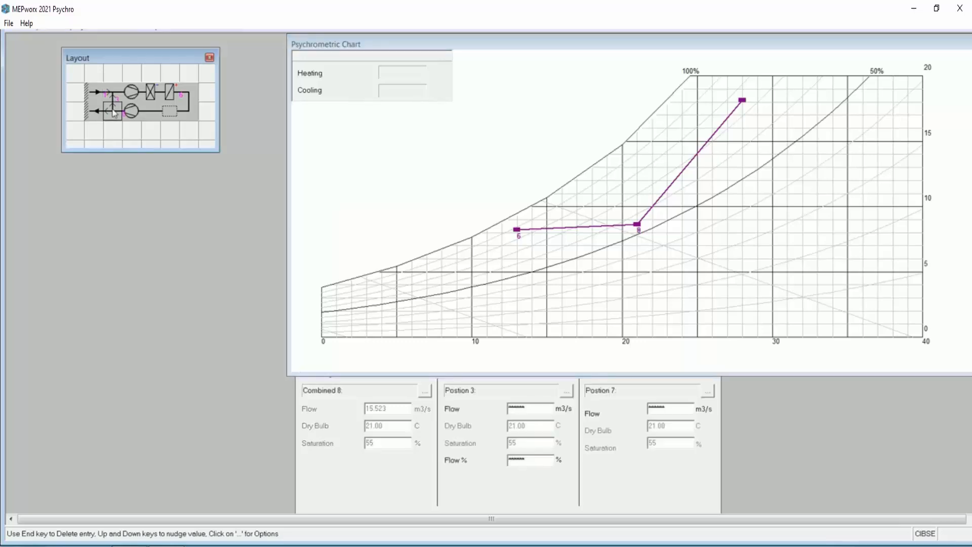
{"action": "left_click", "coordinate": [112, 100]}
{"action": "left_click", "coordinate": [111, 117]}
{"action": "left_click", "coordinate": [531, 460]}
{"action": "type", "text": "50"}
{"action": "left_click", "coordinate": [560, 284]}
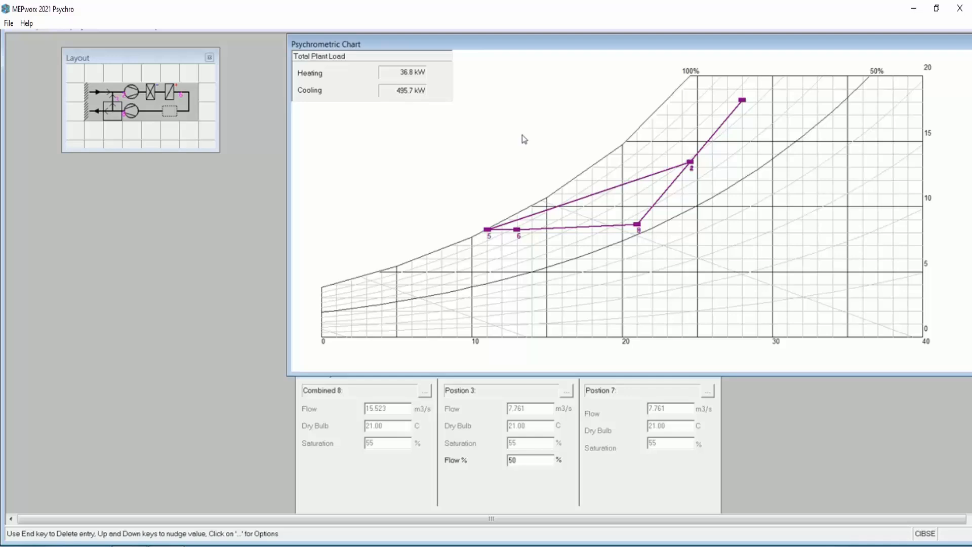
Step: Turn on monitoring of Position 1 in its options
{"action": "left_click", "coordinate": [93, 94]}
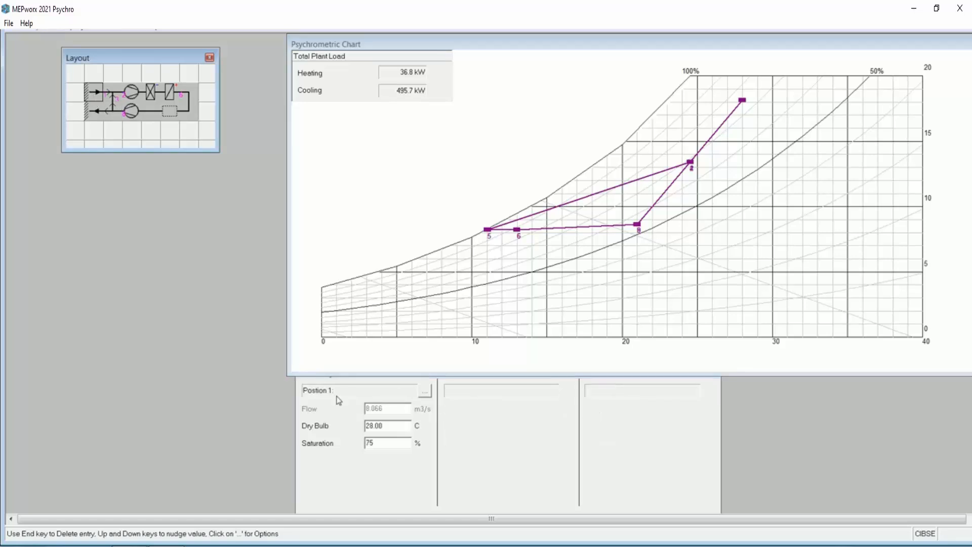
{"action": "left_click", "coordinate": [425, 392]}
{"action": "left_click", "coordinate": [447, 466]}
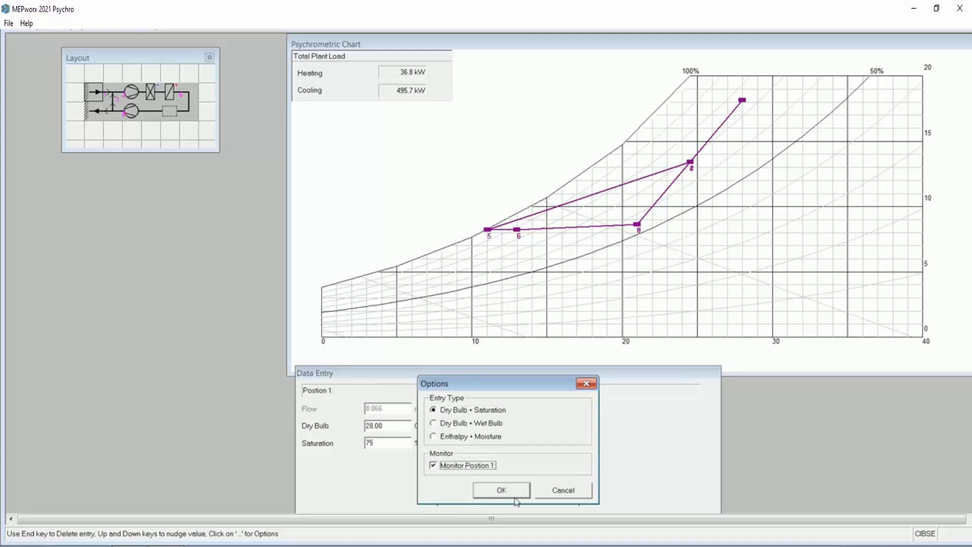
{"action": "left_click", "coordinate": [506, 490]}
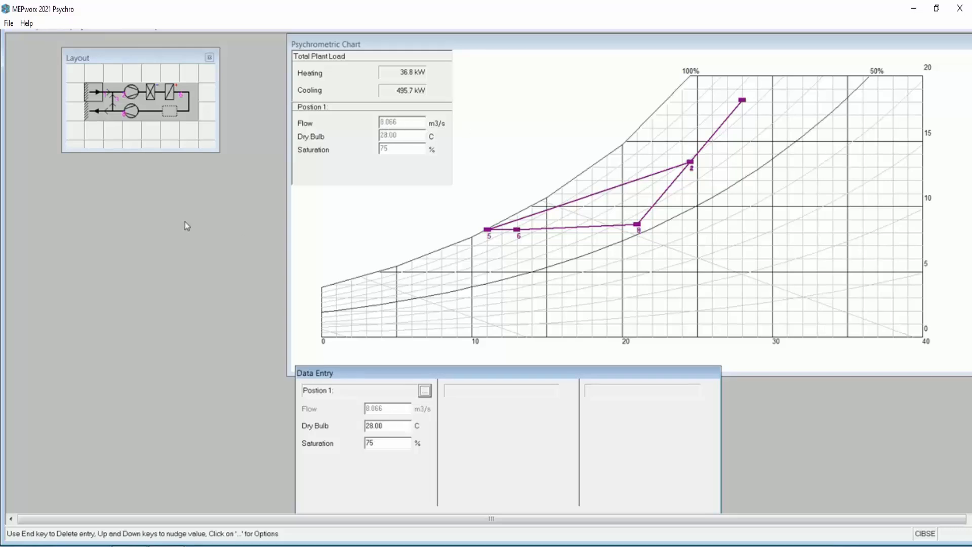
Step: Nudge the recirculated flow at Position 3 of the return air split up to 87%
{"action": "left_click", "coordinate": [112, 111]}
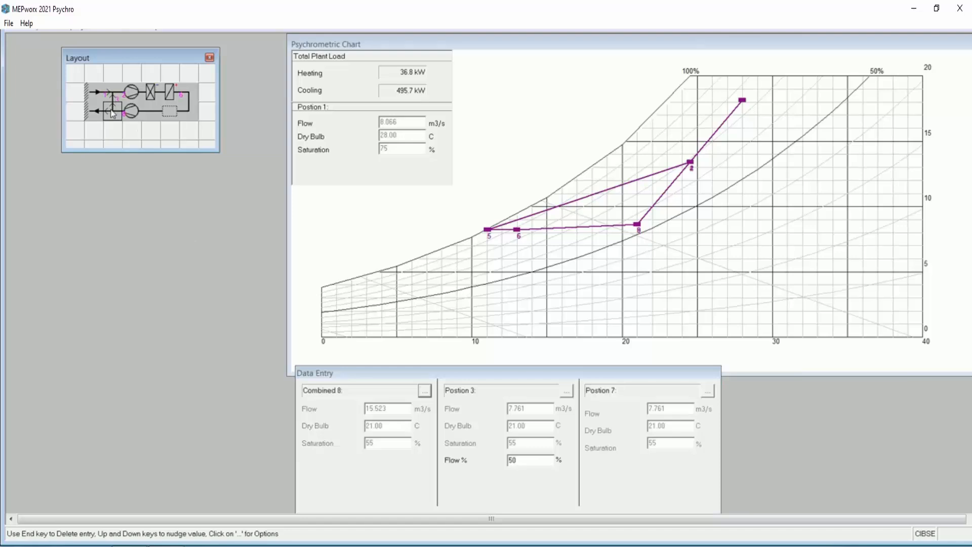
{"action": "double_click", "coordinate": [525, 460]}
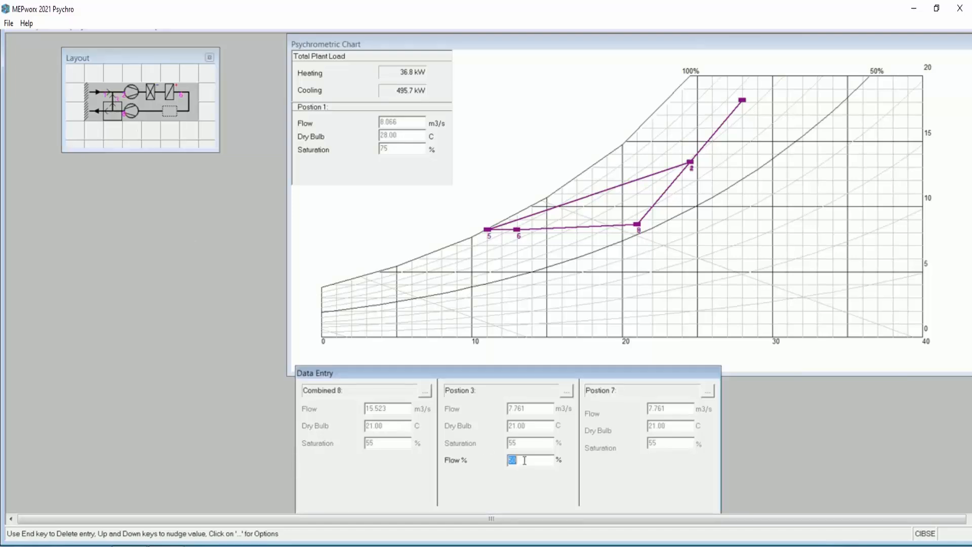
{"action": "key", "text": "Up"}
{"action": "key", "text": "Up"}
{"action": "key", "text": "Up"}
{"action": "key", "text": "Up"}
{"action": "key", "text": "Up"}
{"action": "key", "text": "Up"}
{"action": "key", "text": "Up"}
{"action": "key", "text": "Up"}
{"action": "key", "text": "Up"}
{"action": "key", "text": "Up"}
{"action": "key", "text": "Up"}
{"action": "key", "text": "Up"}
{"action": "key", "text": "Up"}
{"action": "key", "text": "Up"}
{"action": "key", "text": "Up"}
{"action": "key", "text": "Up"}
{"action": "key", "text": "Up"}
{"action": "key", "text": "Up"}
{"action": "key", "text": "Up"}
{"action": "key", "text": "Up"}
{"action": "key", "text": "Up"}
{"action": "key", "text": "Up"}
{"action": "key", "text": "Up"}
{"action": "key", "text": "Up"}
{"action": "key", "text": "Up"}
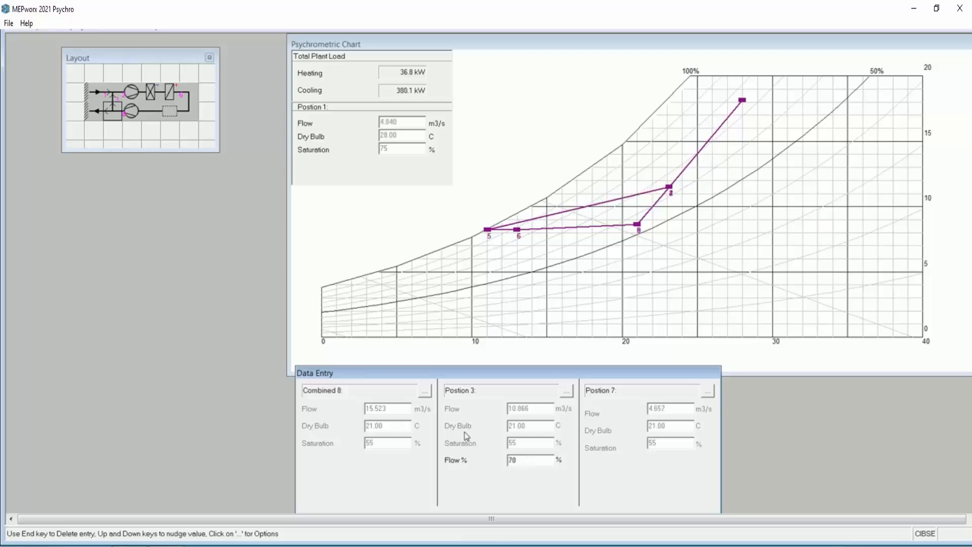
{"action": "key", "text": "Up"}
{"action": "key", "text": "Up"}
{"action": "key", "text": "Up"}
{"action": "key", "text": "Up"}
{"action": "key", "text": "Up"}
{"action": "key", "text": "Up"}
{"action": "key", "text": "Up"}
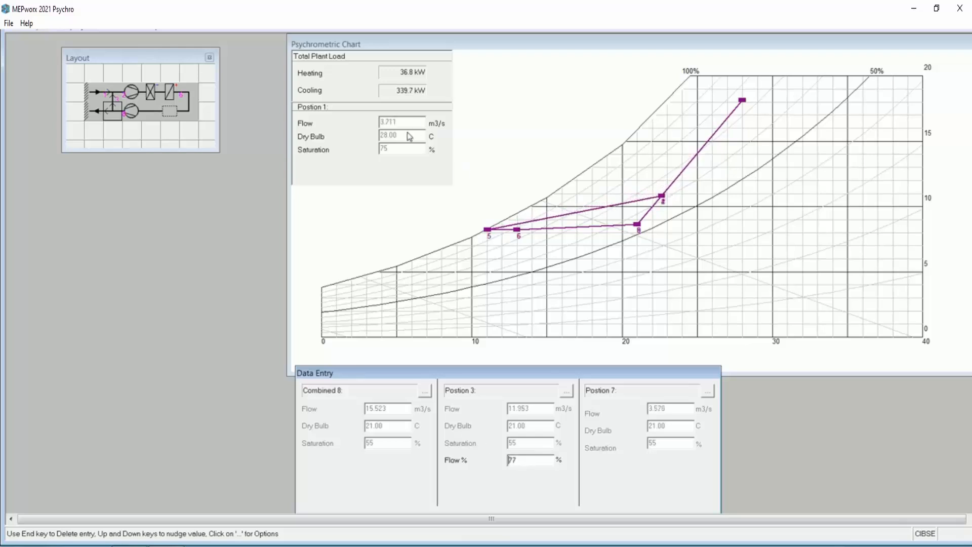
{"action": "key", "text": "Up"}
{"action": "key", "text": "Up"}
{"action": "key", "text": "Up"}
{"action": "key", "text": "Up"}
{"action": "key", "text": "Up"}
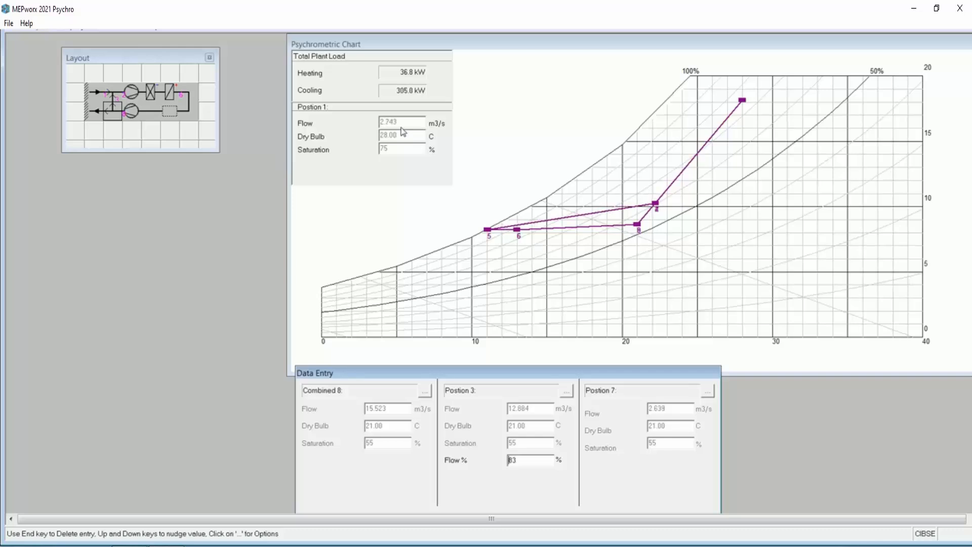
{"action": "key", "text": "Up"}
{"action": "key", "text": "Down"}
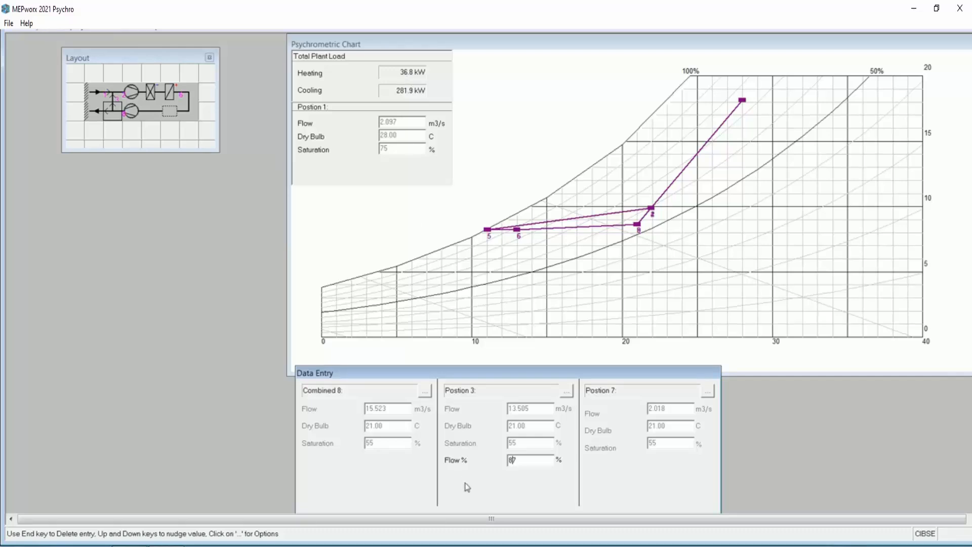
Step: Nudge the dry bulb of the fresh air inlet at Position 1 down to 17 °C
{"action": "left_click", "coordinate": [94, 97]}
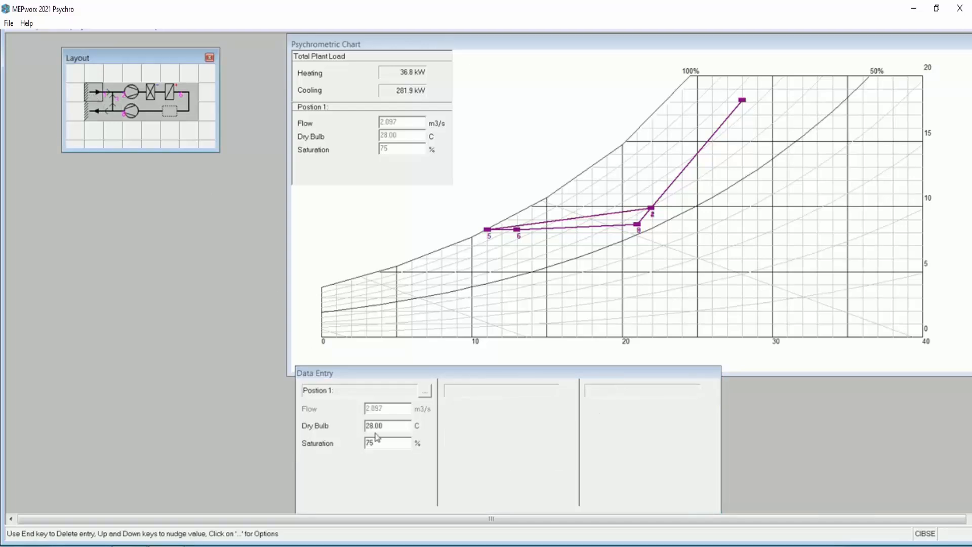
{"action": "left_click", "coordinate": [390, 426]}
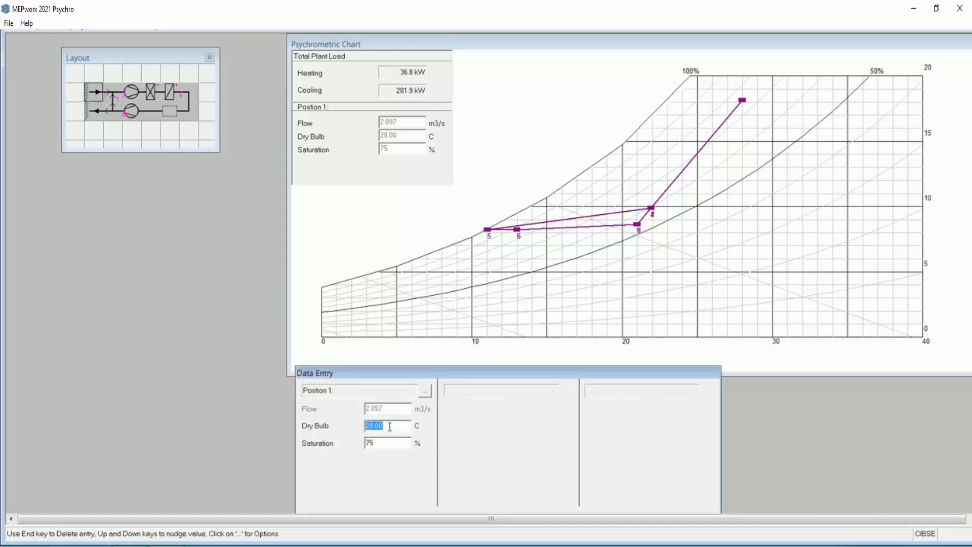
{"action": "key", "text": "Down"}
{"action": "key", "text": "Down"}
{"action": "key", "text": "Down"}
{"action": "key", "text": "Down"}
{"action": "key", "text": "Down"}
{"action": "key", "text": "Down"}
{"action": "key", "text": "Down"}
{"action": "key", "text": "Down"}
{"action": "key", "text": "Down"}
{"action": "key", "text": "Down"}
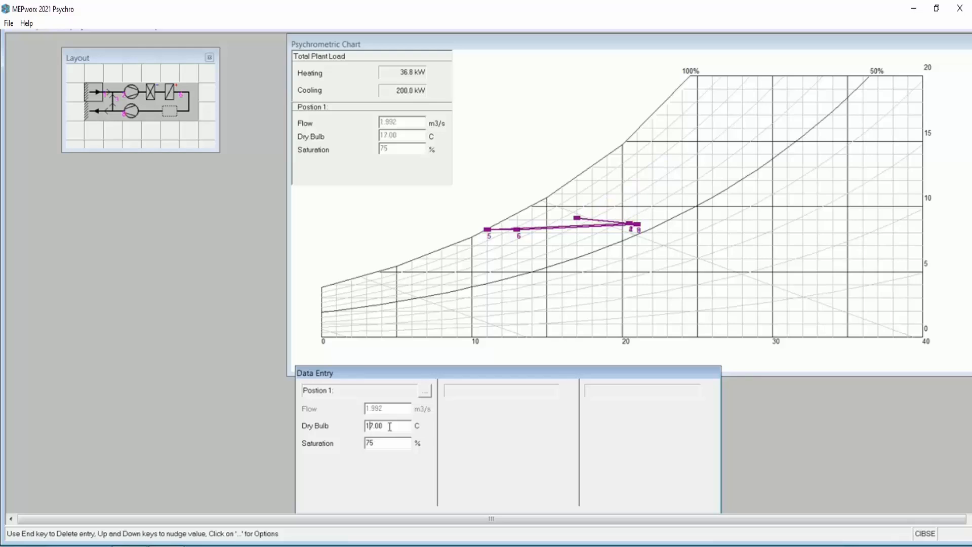
Step: Nudge the Position 1 dry bulb up to 24 °C
{"action": "key", "text": "Up"}
{"action": "key", "text": "Up"}
{"action": "key", "text": "Up"}
{"action": "key", "text": "Up"}
{"action": "key", "text": "Up"}
{"action": "key", "text": "Up"}
{"action": "key", "text": "Up"}
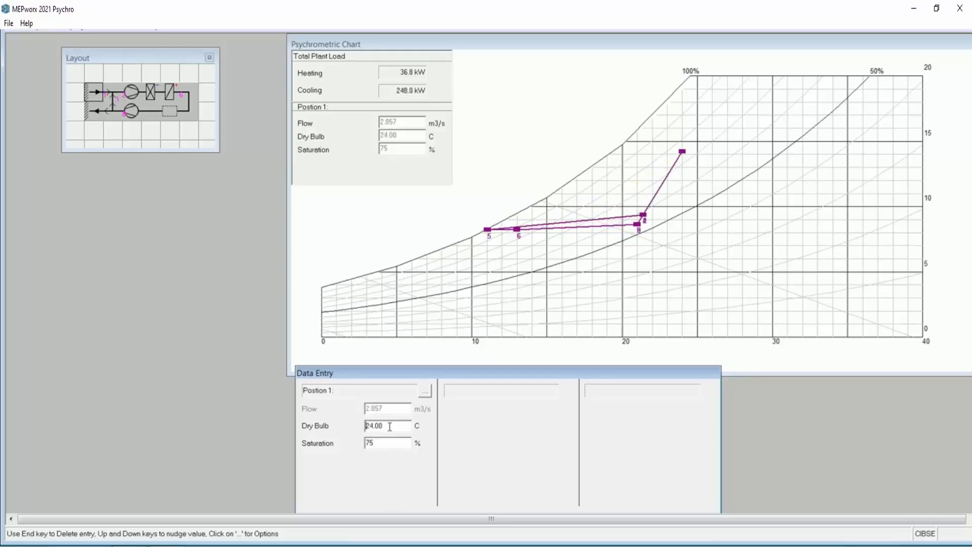
Step: Nudge the Position 1 dry bulb gradually down to 5 °C
{"action": "key", "text": "Down"}
{"action": "key", "text": "Down"}
{"action": "key", "text": "Down"}
{"action": "key", "text": "Down"}
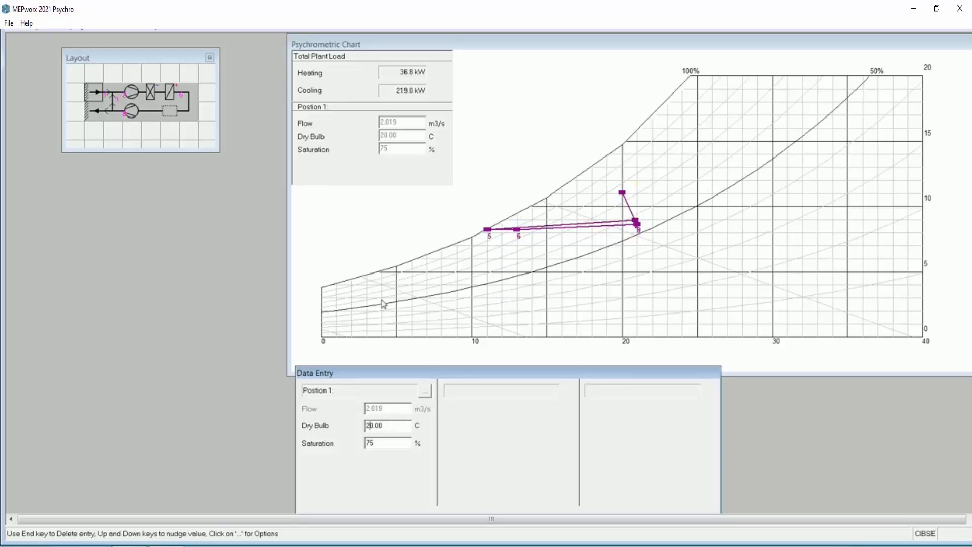
{"action": "key", "text": "Down"}
{"action": "key", "text": "Down"}
{"action": "key", "text": "Down"}
{"action": "key", "text": "Down"}
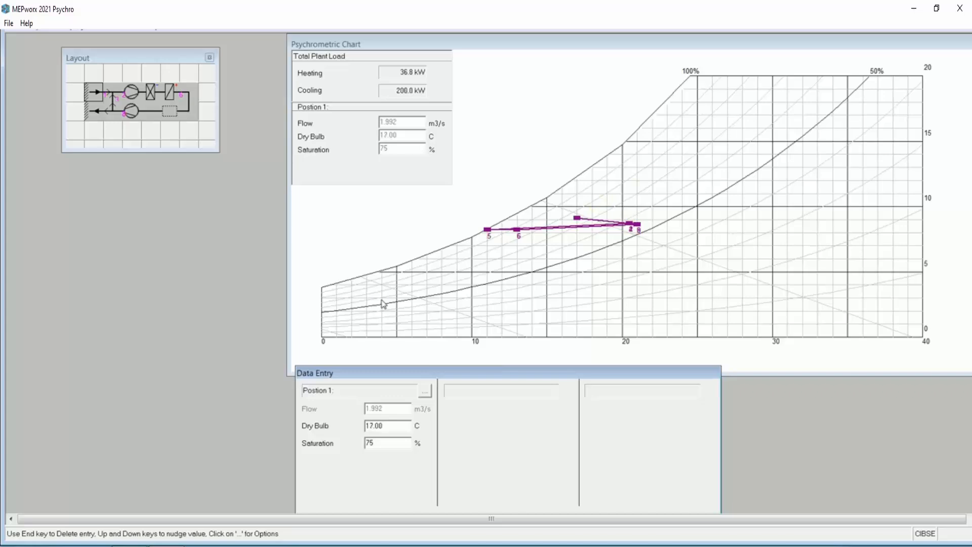
{"action": "key", "text": "Down"}
{"action": "key", "text": "Down"}
{"action": "key", "text": "Down"}
{"action": "key", "text": "Down"}
{"action": "key", "text": "Down"}
{"action": "key", "text": "Down"}
{"action": "key", "text": "Down"}
{"action": "key", "text": "Down"}
{"action": "key", "text": "Down"}
{"action": "key", "text": "Down"}
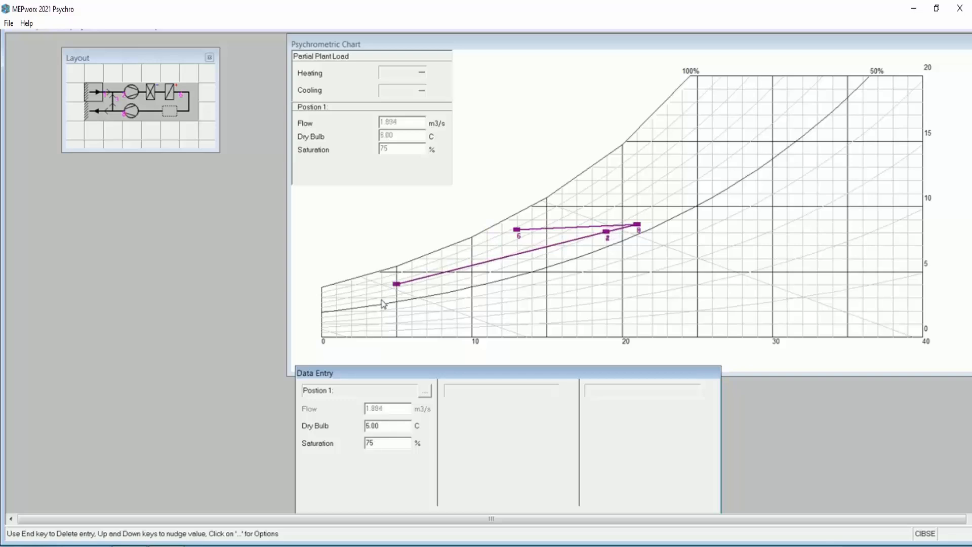
Step: Try to lower the Position 1 dry bulb to 4 °C, dismissing each calculation warning
{"action": "key", "text": "Down"}
{"action": "key", "text": "Down"}
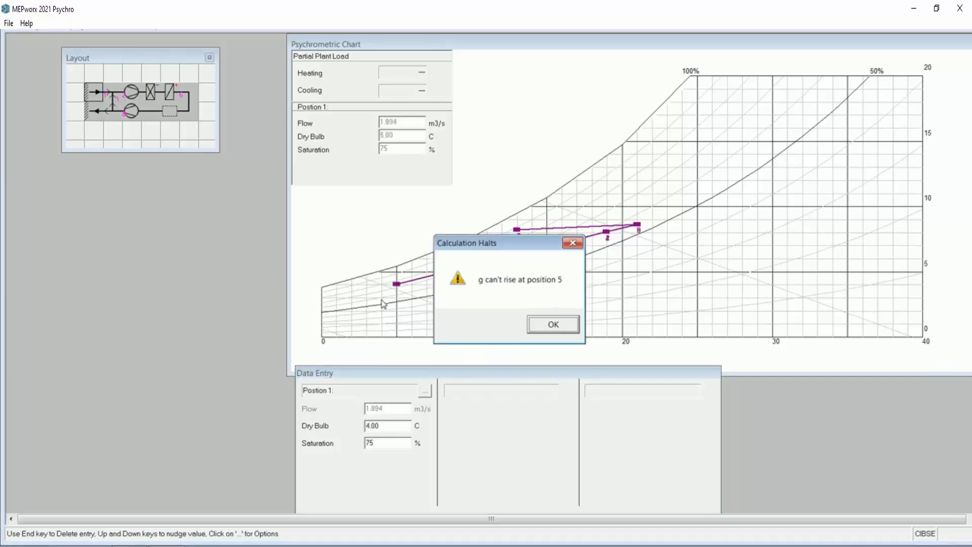
{"action": "left_click_drag", "start_coordinate": [487, 248], "coordinate": [478, 144]}
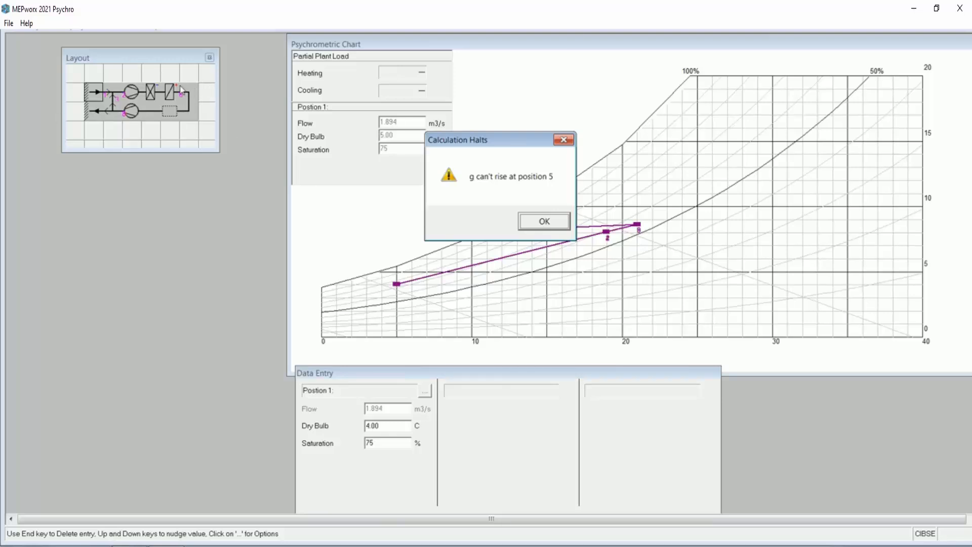
{"action": "left_click", "coordinate": [547, 221]}
{"action": "key", "text": "Down"}
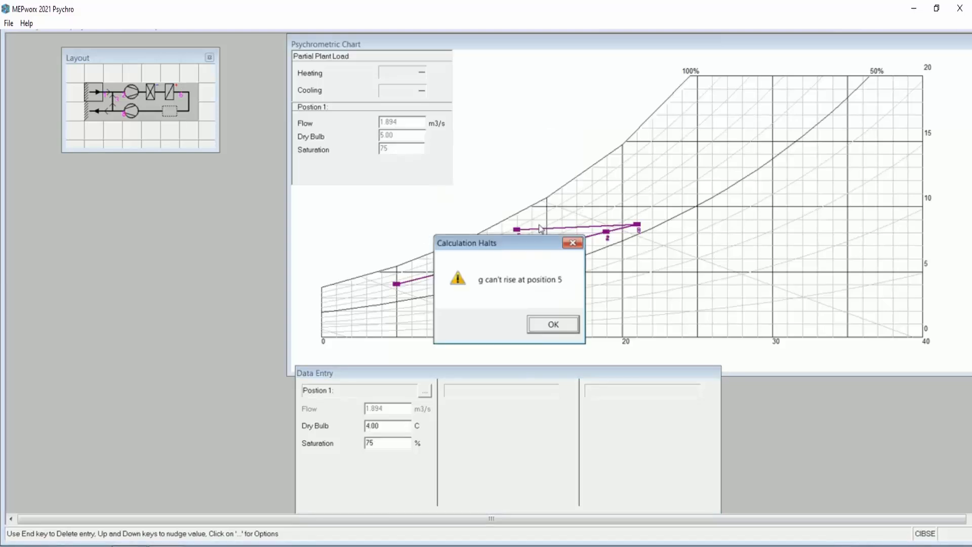
{"action": "left_click", "coordinate": [552, 326]}
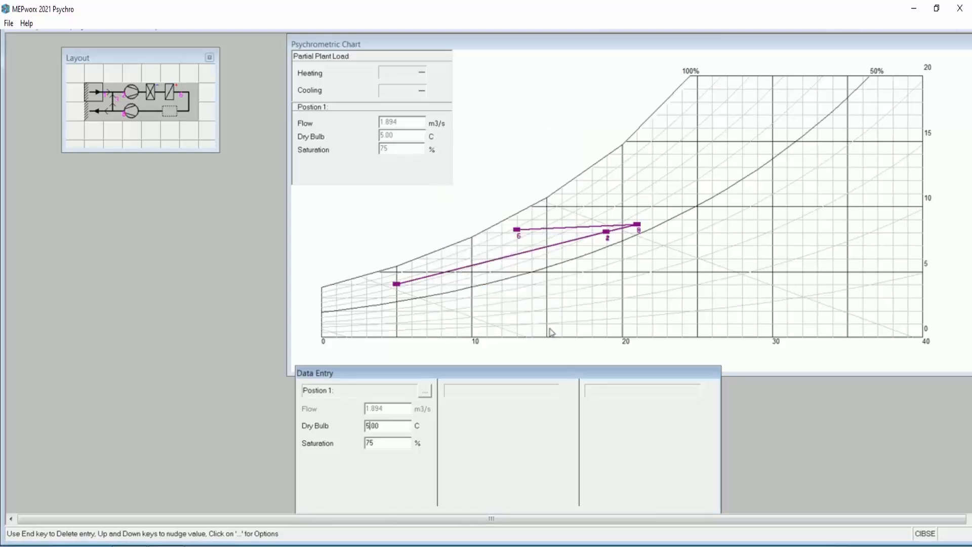
Step: Nudge the Position 1 dry bulb back up to 28 °C
{"action": "key", "text": "Up"}
{"action": "key", "text": "Up"}
{"action": "key", "text": "Up"}
{"action": "key", "text": "Up"}
{"action": "key", "text": "Up"}
{"action": "key", "text": "Up"}
{"action": "key", "text": "Up"}
{"action": "key", "text": "Up"}
{"action": "key", "text": "Up"}
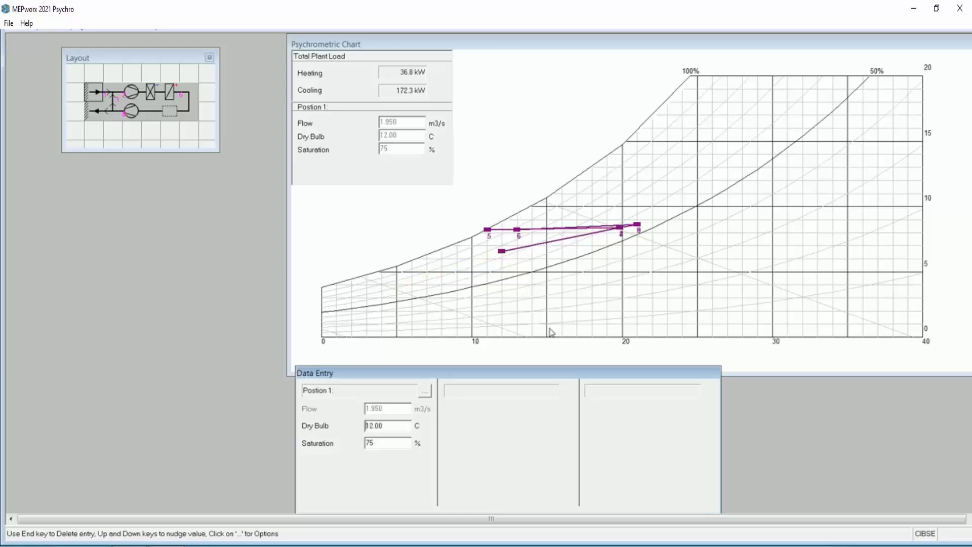
{"action": "key", "text": "Up"}
{"action": "key", "text": "Up"}
{"action": "key", "text": "Up"}
{"action": "key", "text": "Up"}
{"action": "key", "text": "Up"}
{"action": "key", "text": "Up"}
{"action": "key", "text": "Up"}
{"action": "key", "text": "Up"}
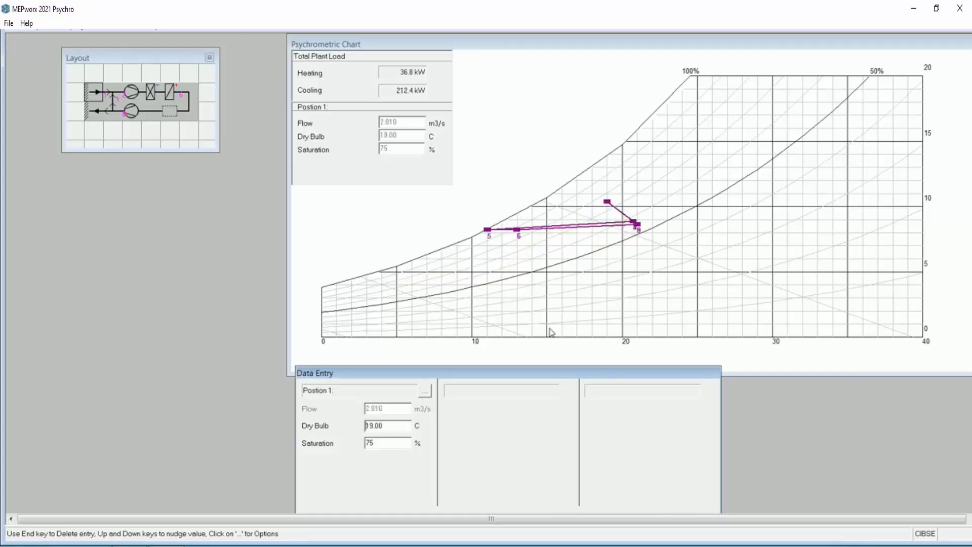
{"action": "key", "text": "Up"}
{"action": "key", "text": "Up"}
{"action": "key", "text": "Up"}
{"action": "key", "text": "Up"}
{"action": "key", "text": "Up"}
{"action": "key", "text": "Up"}
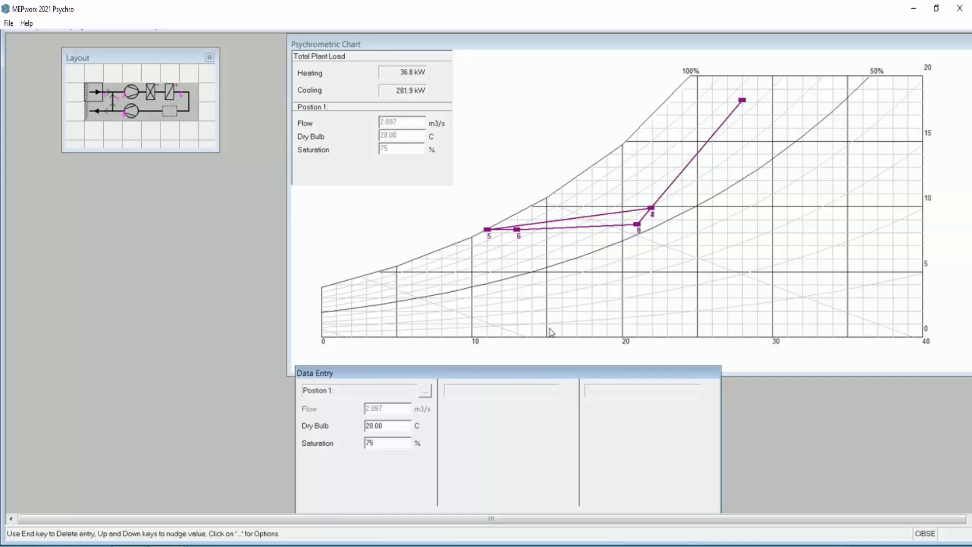
Step: Review the data for the extract fan, room/zone load, heating coil, cooling coil and Position 1 in the layout
{"action": "left_click", "coordinate": [130, 114]}
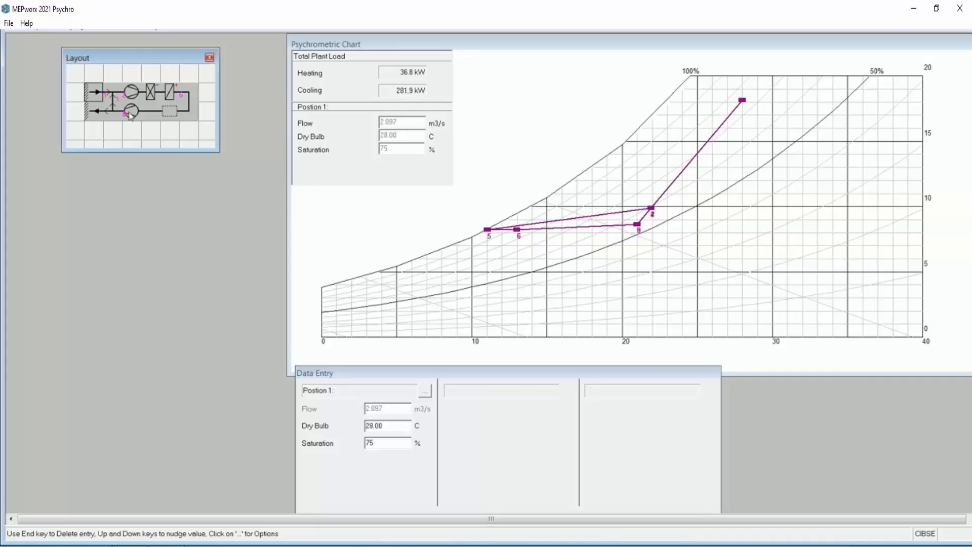
{"action": "left_click", "coordinate": [173, 114]}
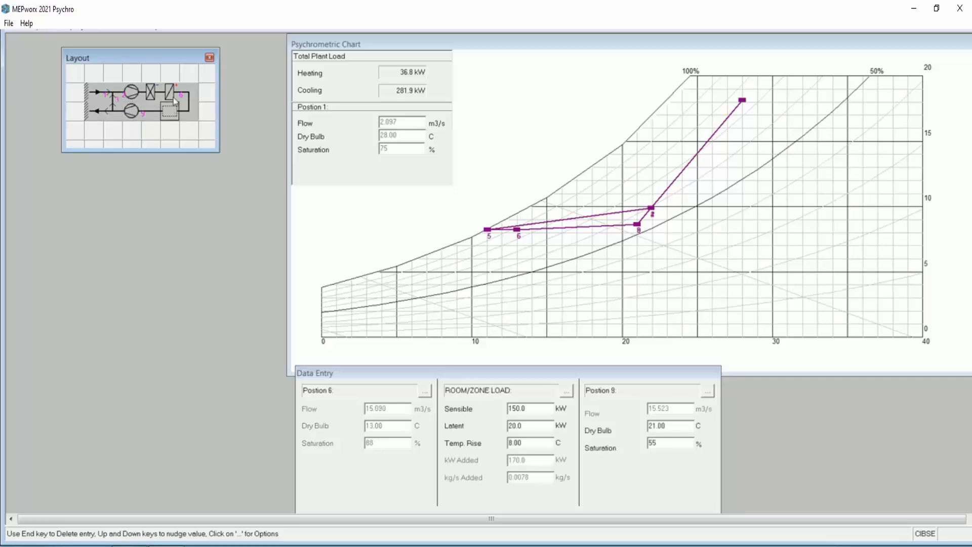
{"action": "left_click", "coordinate": [173, 95]}
{"action": "left_click", "coordinate": [151, 95]}
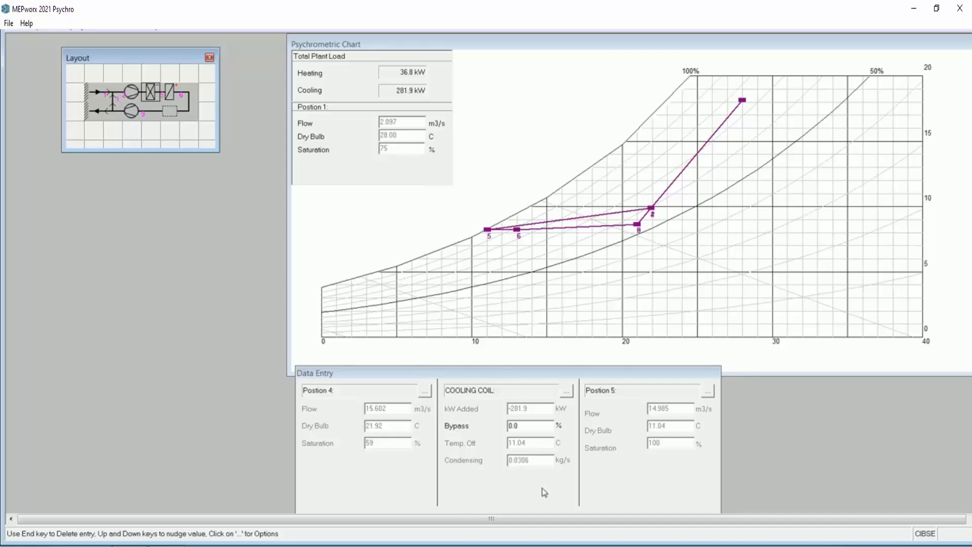
{"action": "left_click", "coordinate": [96, 95]}
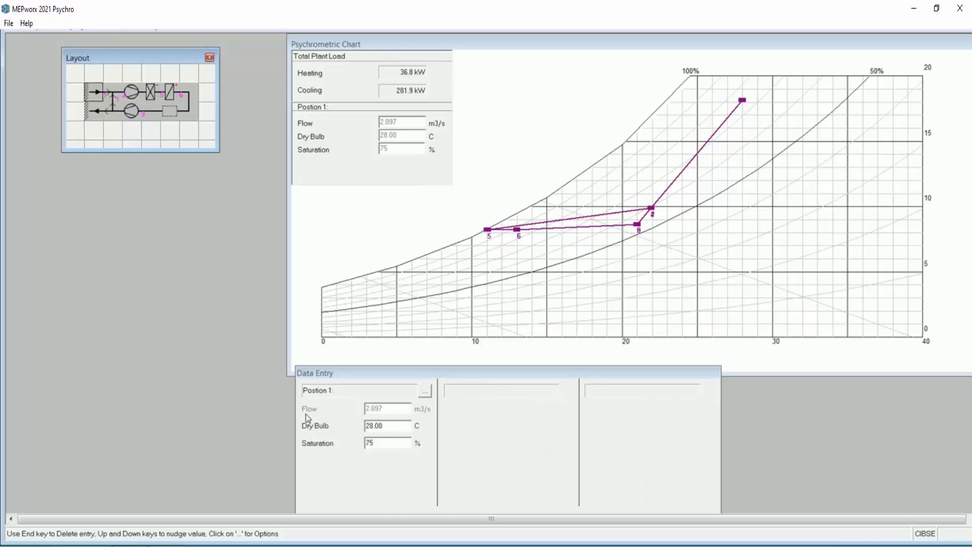
Step: Clear the temperature rise entry of the room/zone load
{"action": "left_click", "coordinate": [170, 112]}
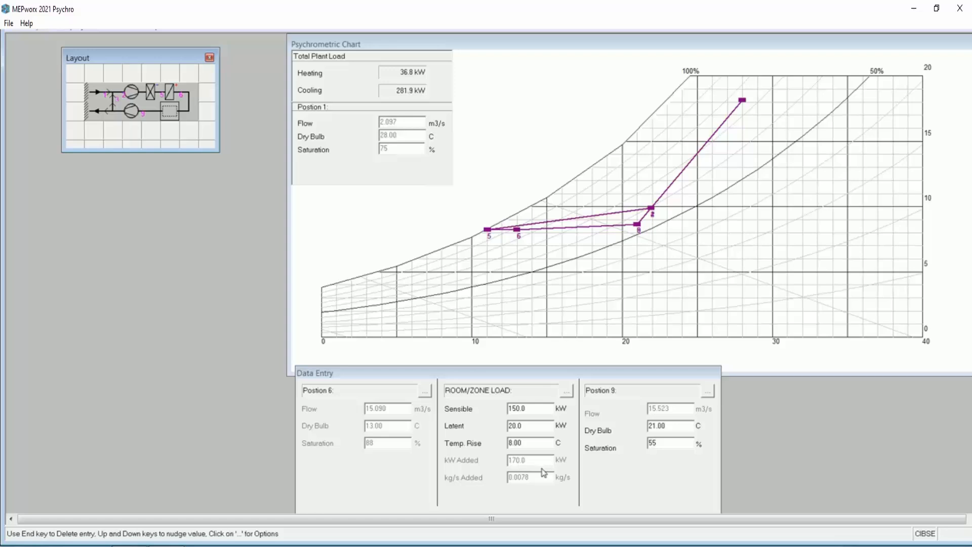
{"action": "left_click", "coordinate": [524, 445]}
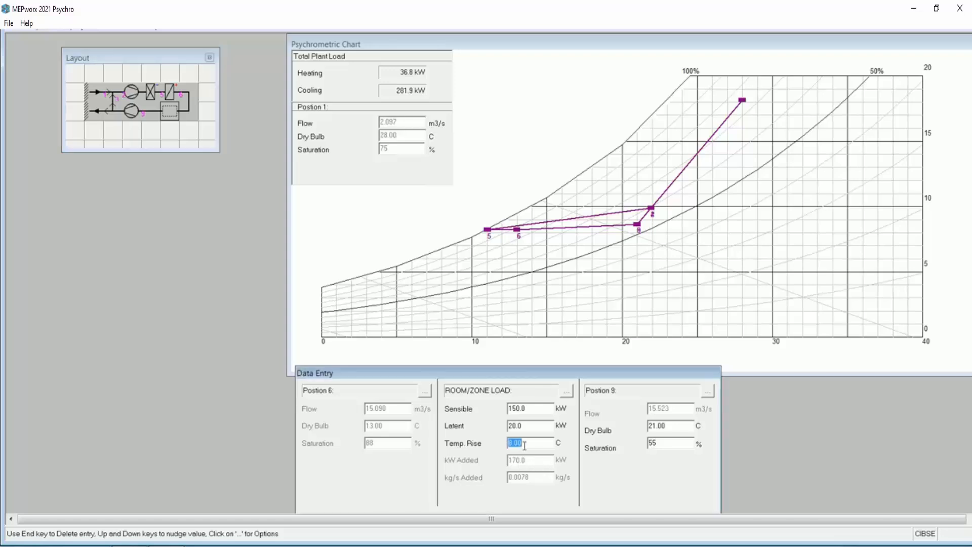
{"action": "type", "text": "******"}
Step: Set the Position 1 flow to 3 m3/s at the outdoor air inlet
{"action": "left_click", "coordinate": [92, 91]}
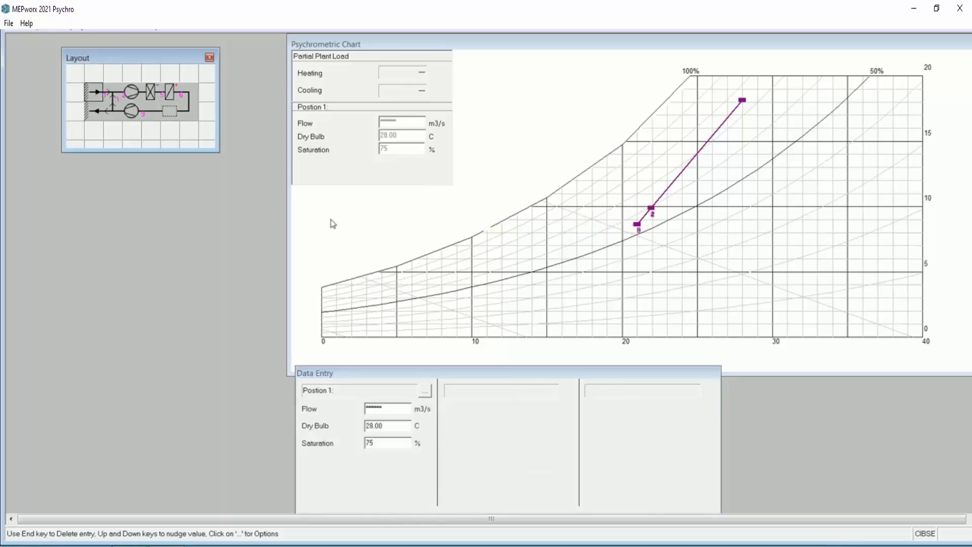
{"action": "left_click", "coordinate": [391, 408]}
{"action": "type", "text": "3"}
{"action": "key", "text": "Return"}
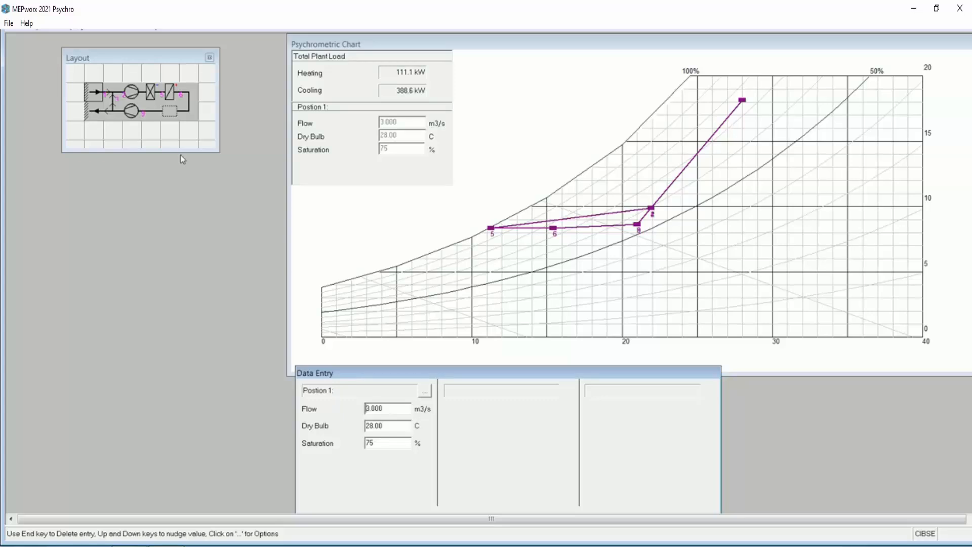
Step: Check the room/zone load's temperature rise and examine the extended air properties on both sides of the room
{"action": "left_click", "coordinate": [172, 109]}
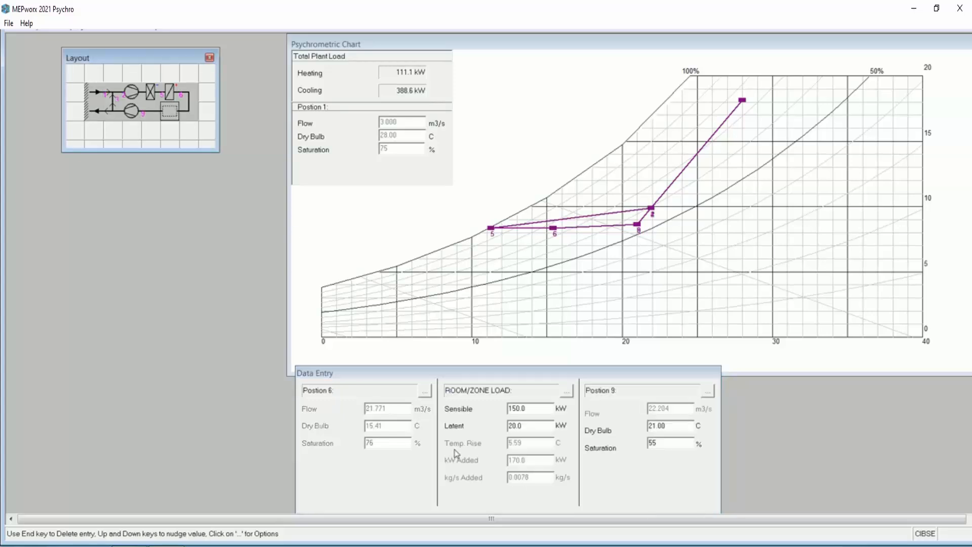
{"action": "left_click", "coordinate": [523, 446]}
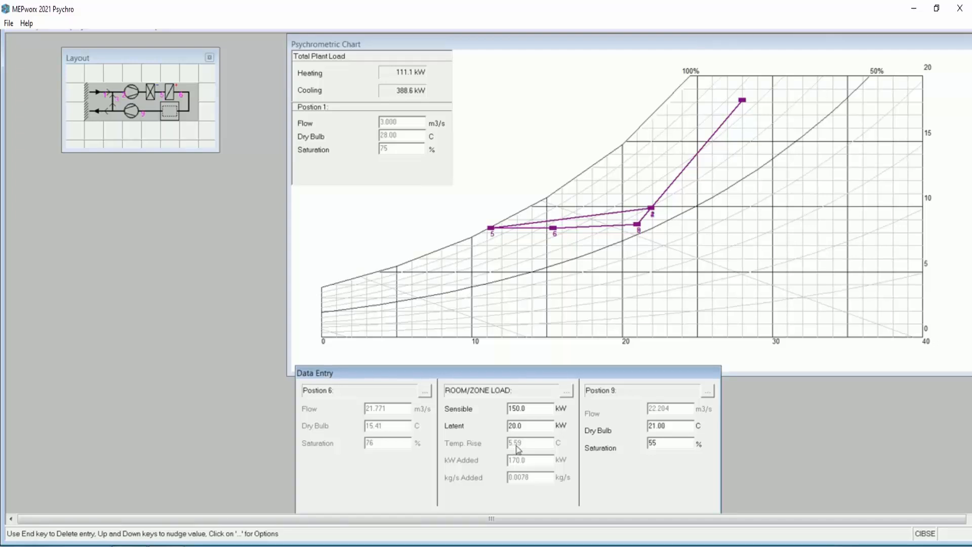
{"action": "left_click", "coordinate": [77, 29]}
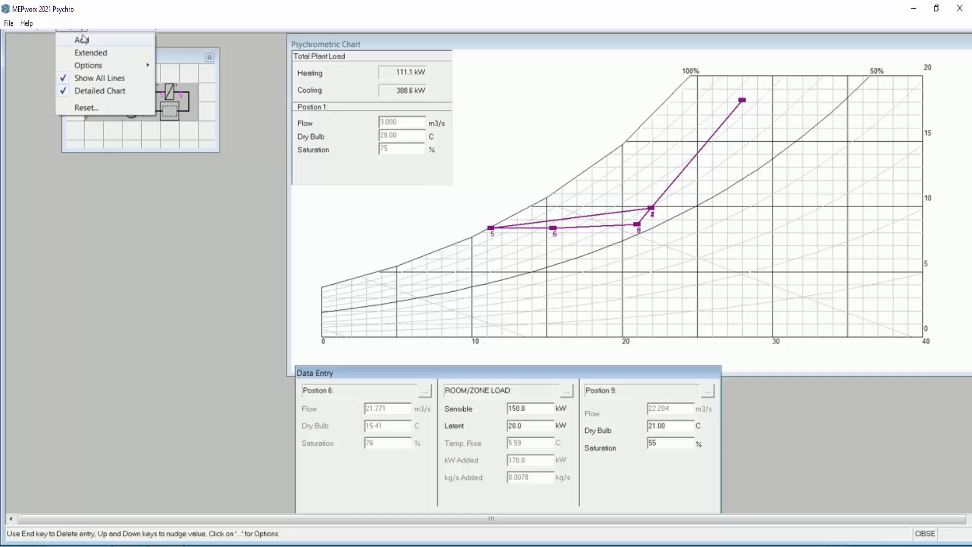
{"action": "left_click", "coordinate": [88, 53]}
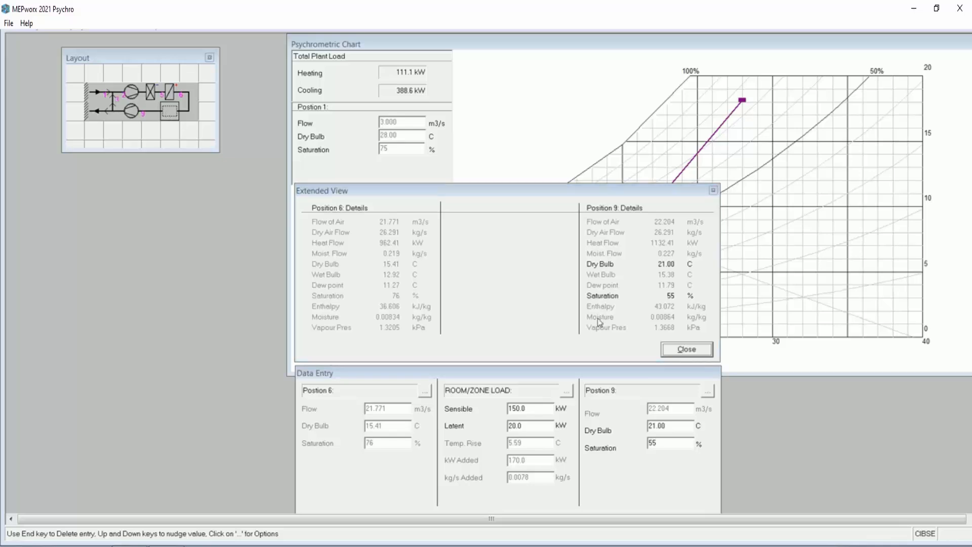
{"action": "left_click", "coordinate": [686, 349]}
Step: Examine the extended air properties before and after the heat/cool coil, and close the view
{"action": "left_click", "coordinate": [169, 92]}
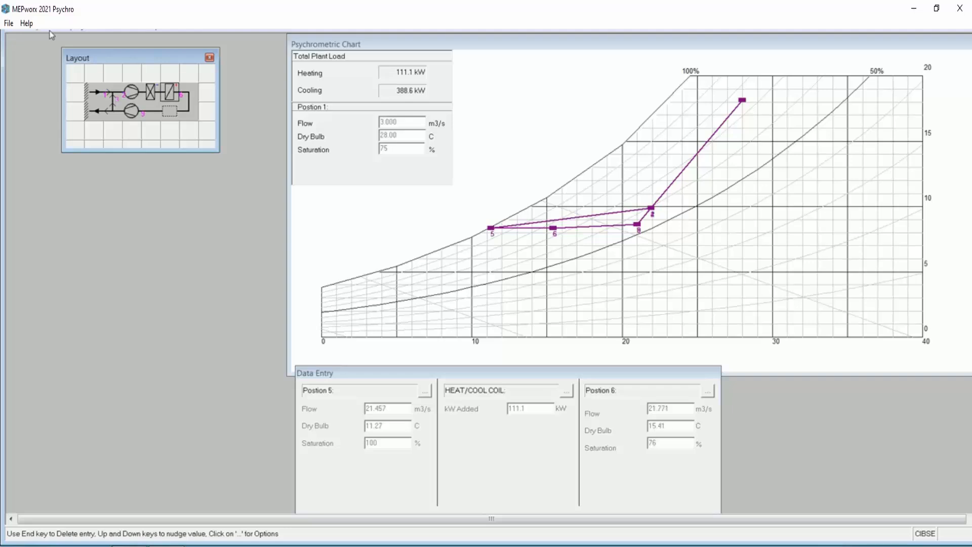
{"action": "left_click", "coordinate": [80, 29]}
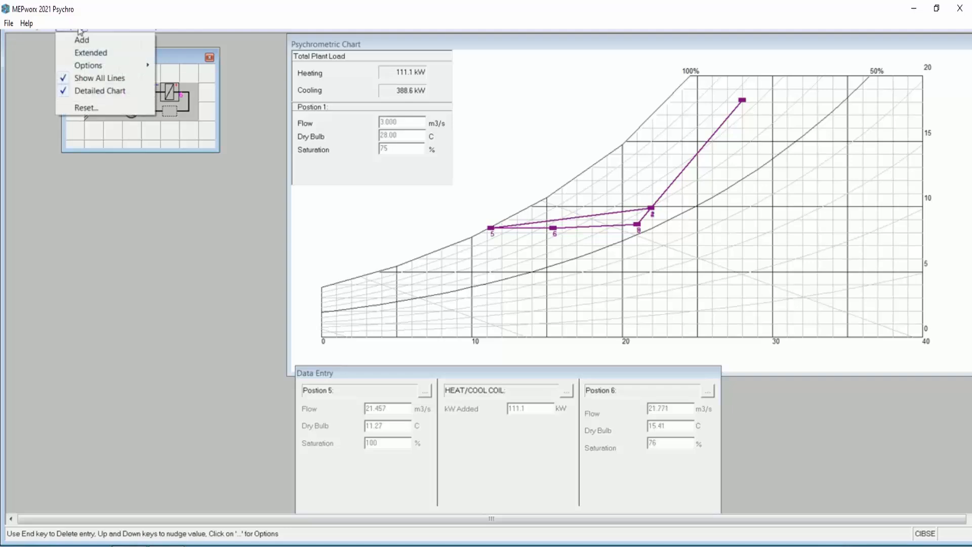
{"action": "left_click", "coordinate": [91, 53]}
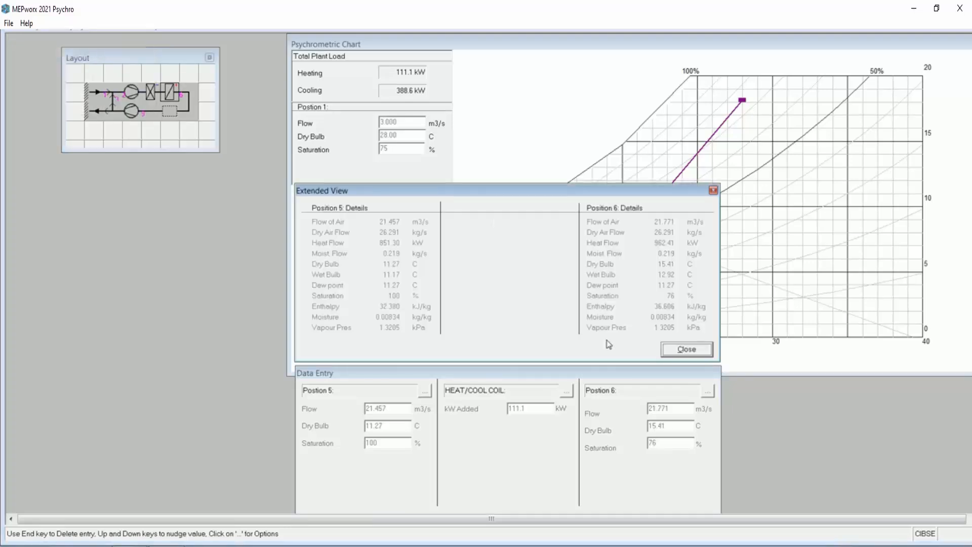
{"action": "left_click", "coordinate": [685, 352]}
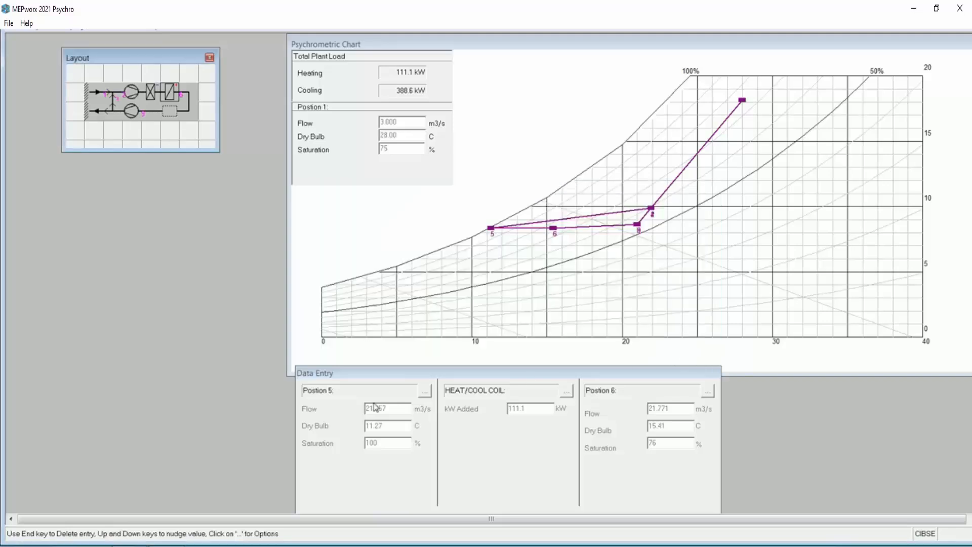
Step: Examine the extended air properties of Position 1 at the outdoor air inlet, and close the view
{"action": "left_click", "coordinate": [94, 93]}
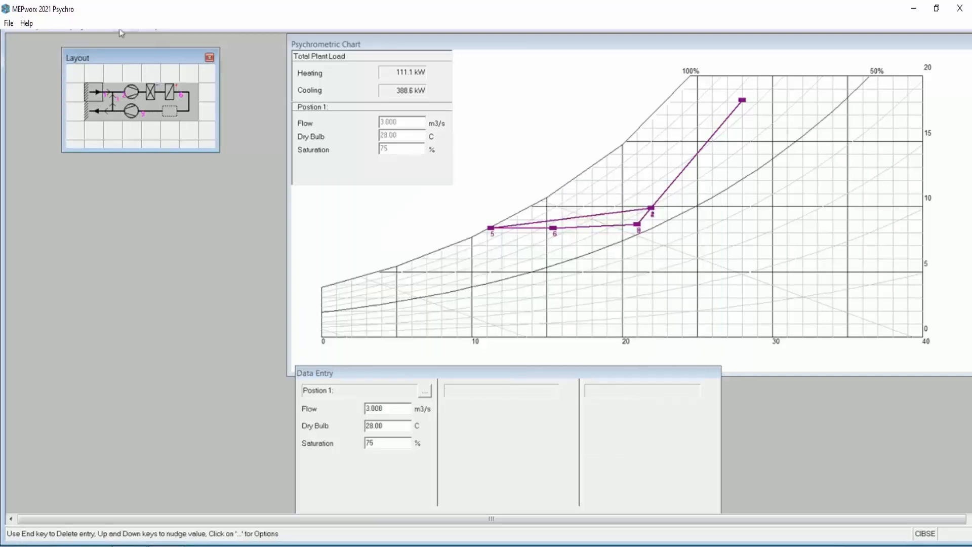
{"action": "left_click", "coordinate": [72, 29]}
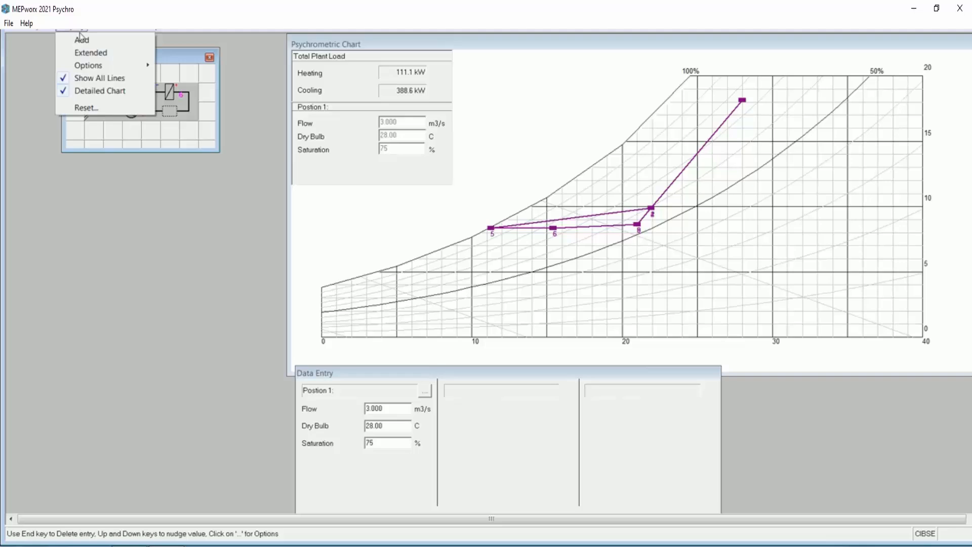
{"action": "left_click", "coordinate": [89, 52]}
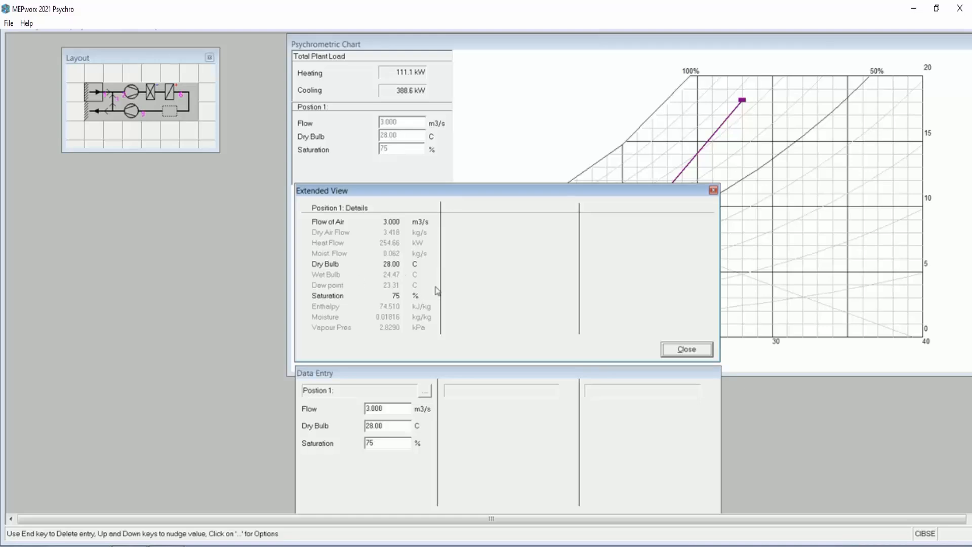
{"action": "left_click", "coordinate": [680, 349]}
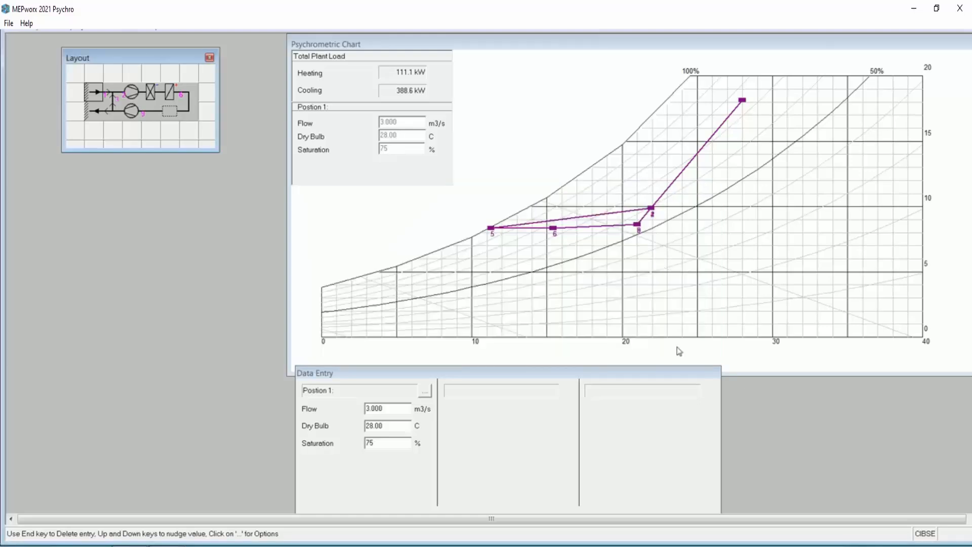